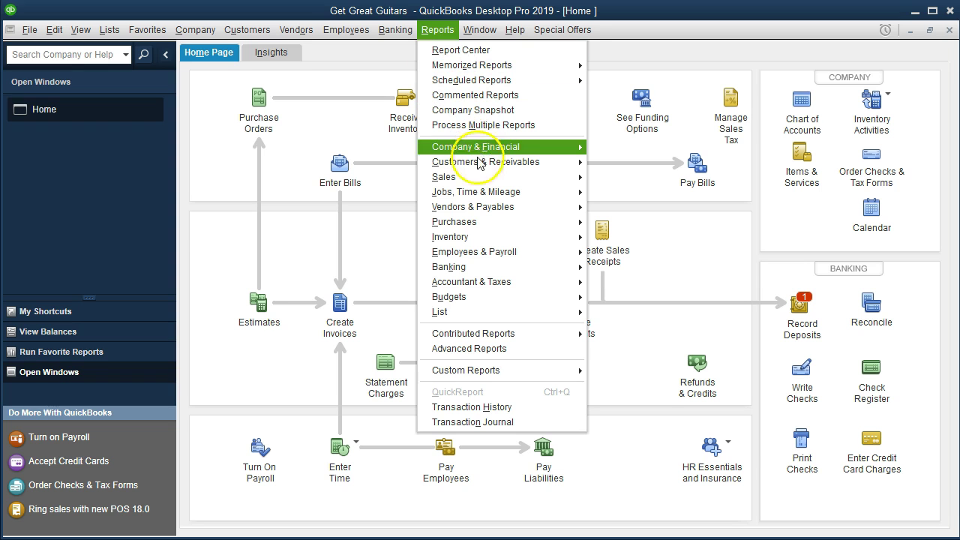
Open the Report Center and display the standard Sales reports.
{"action": "mouse_move", "coordinate": [475, 180]}
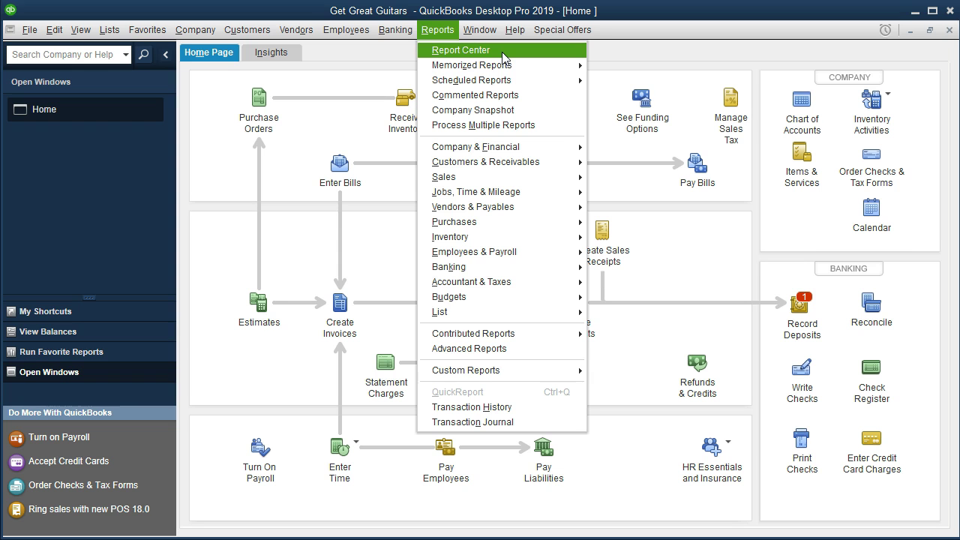
{"action": "left_click", "coordinate": [503, 57]}
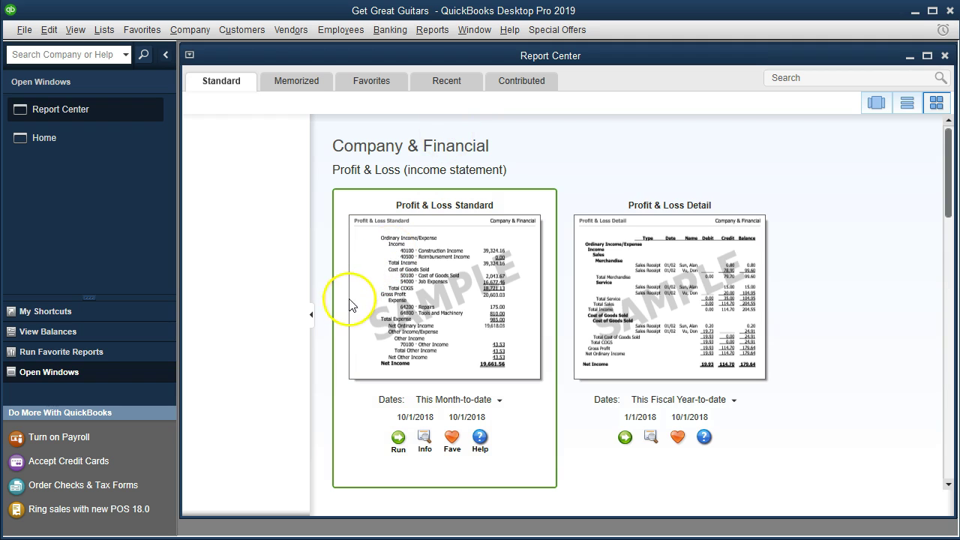
{"action": "left_click", "coordinate": [216, 96]}
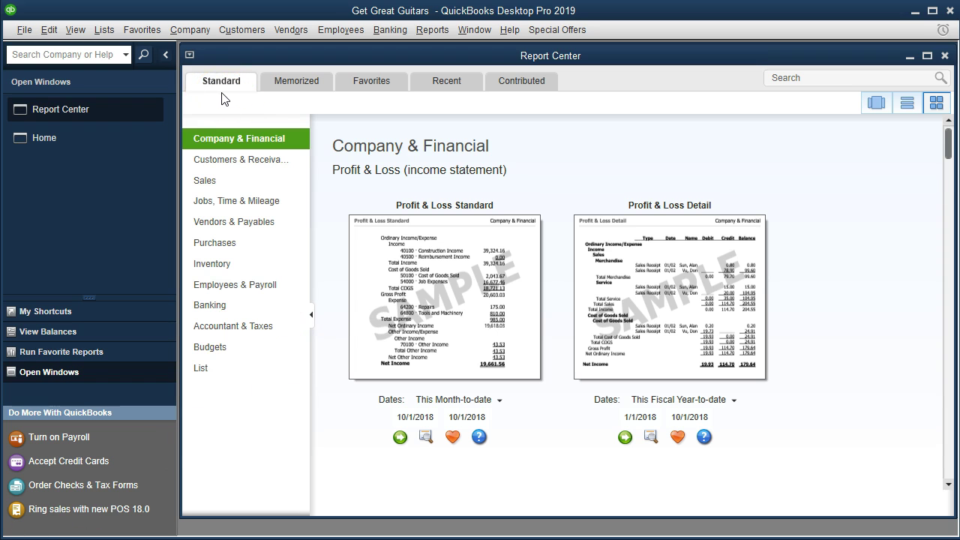
{"action": "left_click", "coordinate": [225, 186]}
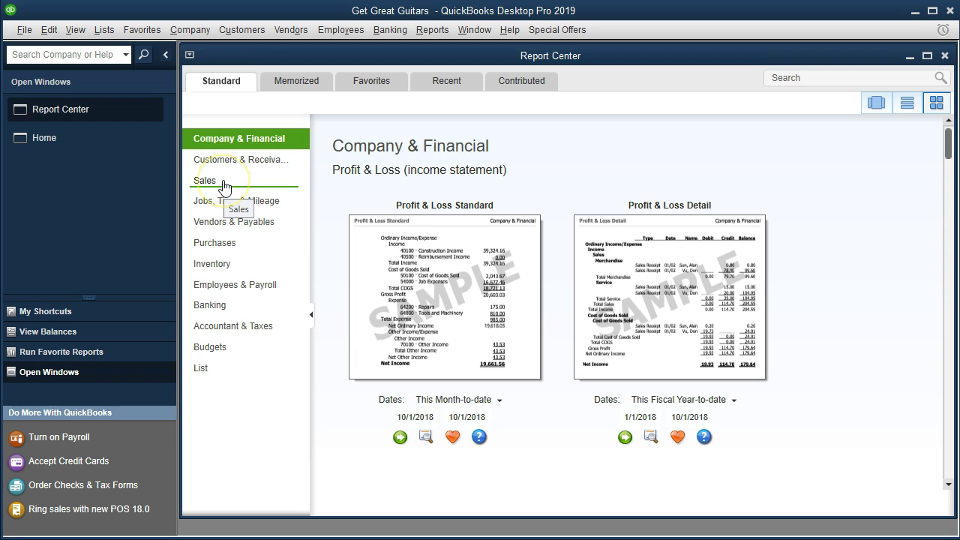
{"action": "left_click", "coordinate": [568, 149]}
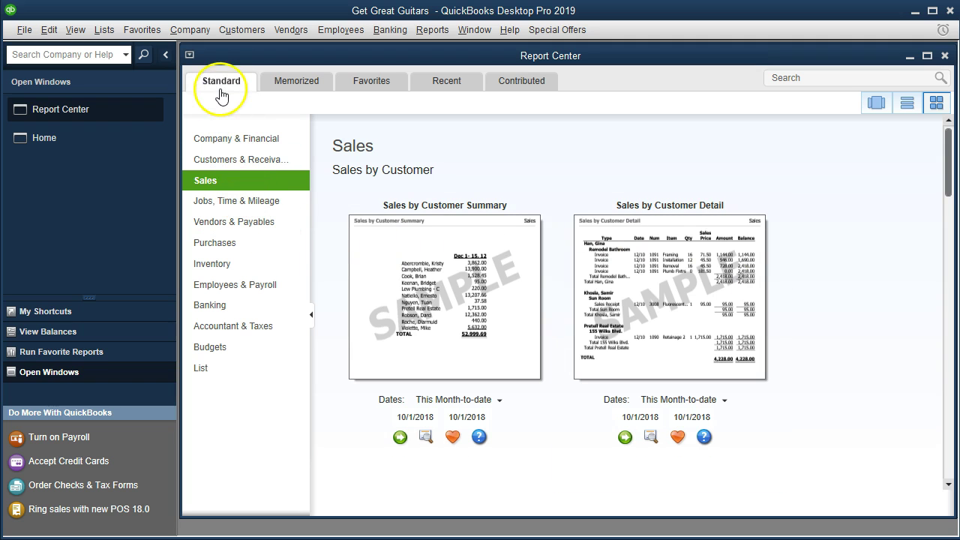
Run the Sales Graph report from the Sales category and maximize its window.
{"action": "scroll", "coordinate": [668, 267], "scroll_direction": "down", "scroll_amount": 10}
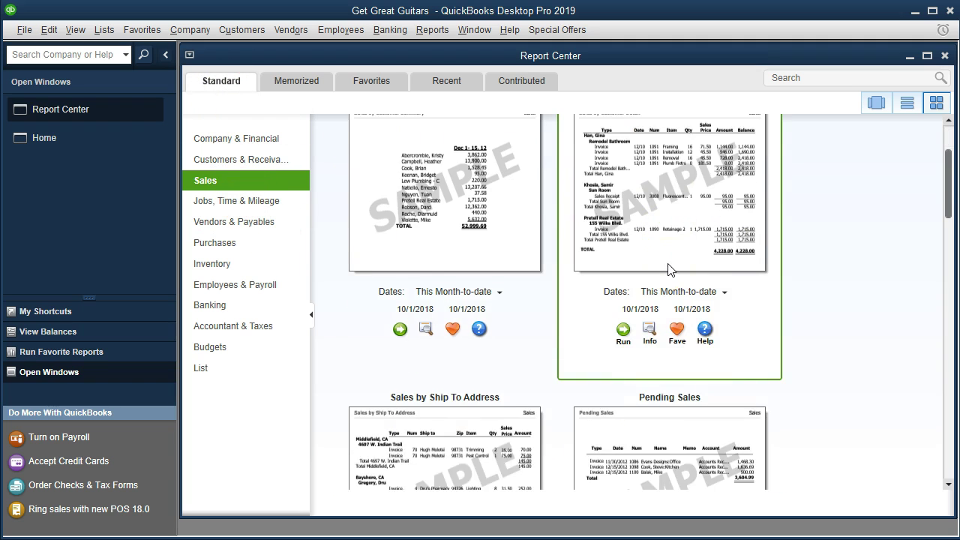
{"action": "scroll", "coordinate": [668, 270], "scroll_direction": "down", "scroll_amount": 8}
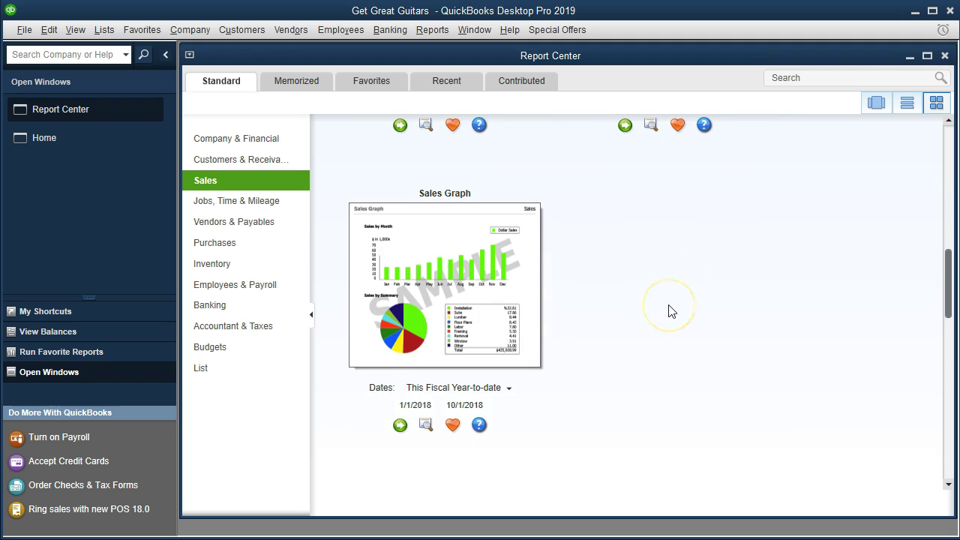
{"action": "left_click", "coordinate": [399, 426]}
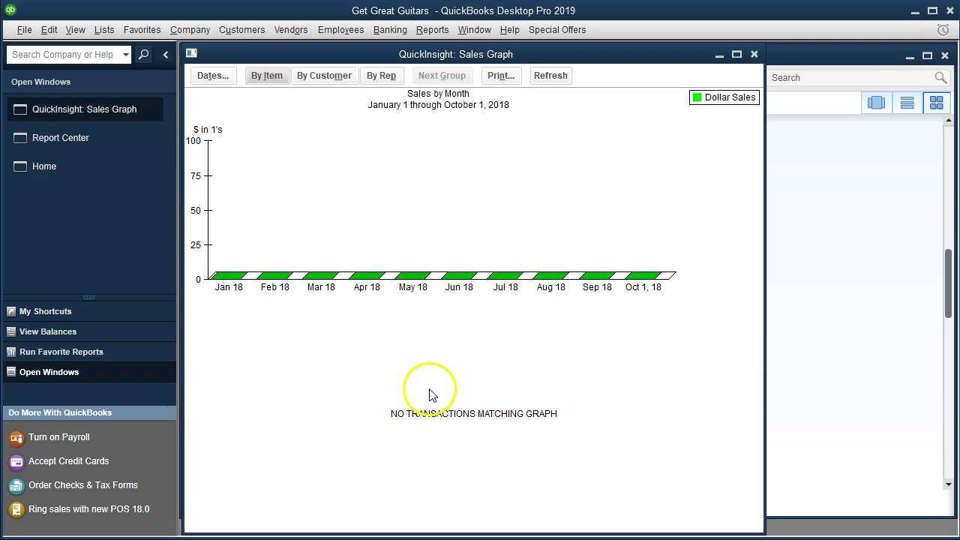
{"action": "left_click", "coordinate": [736, 55]}
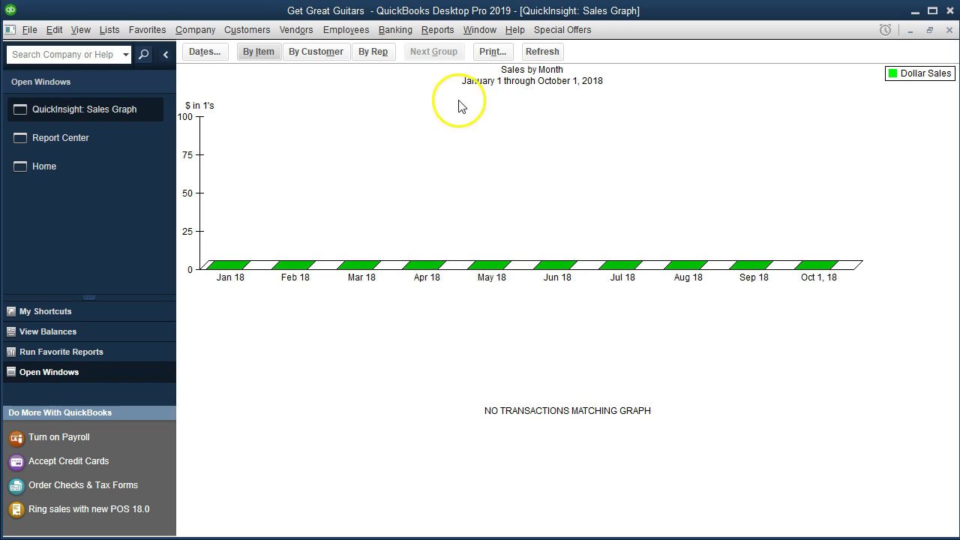
Set the Sales Graph date range from 01/01/2019 to 02/28/2019.
{"action": "left_click", "coordinate": [218, 62]}
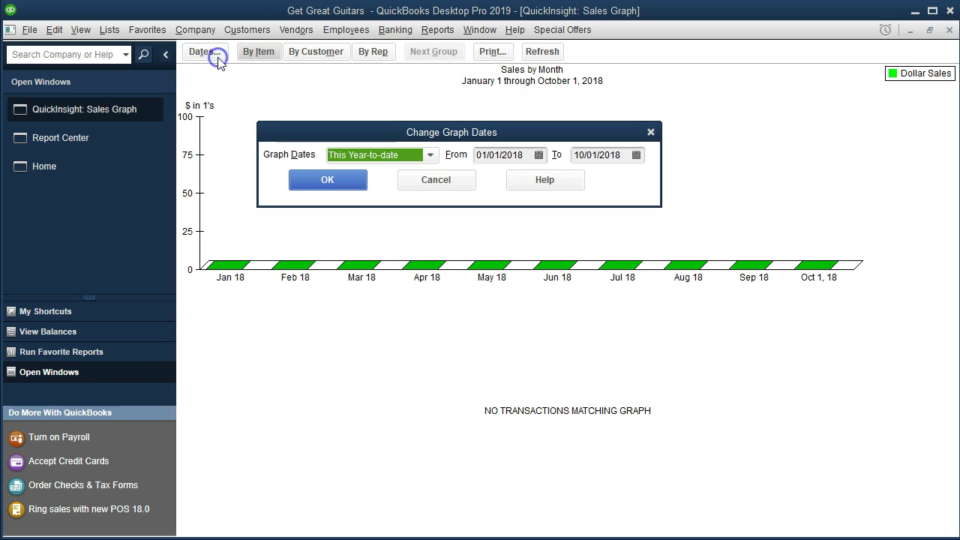
{"action": "key", "text": "Tab"}
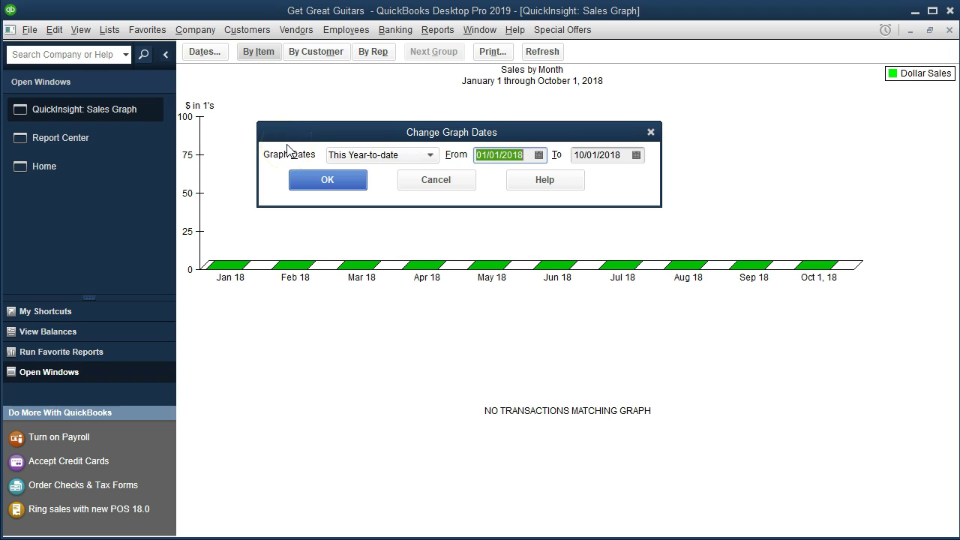
{"action": "type", "text": "01/01/2019"}
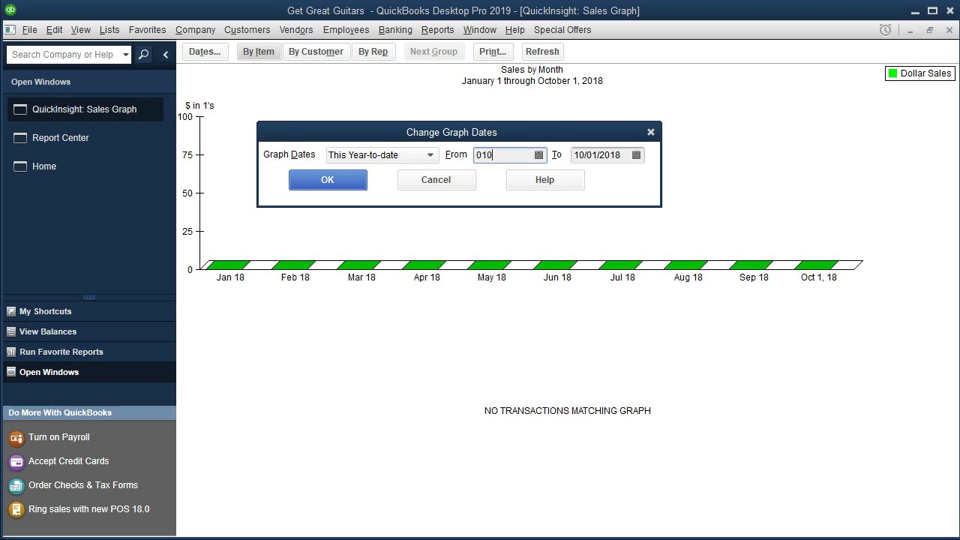
{"action": "key", "text": "Tab"}
{"action": "type", "text": "02"}
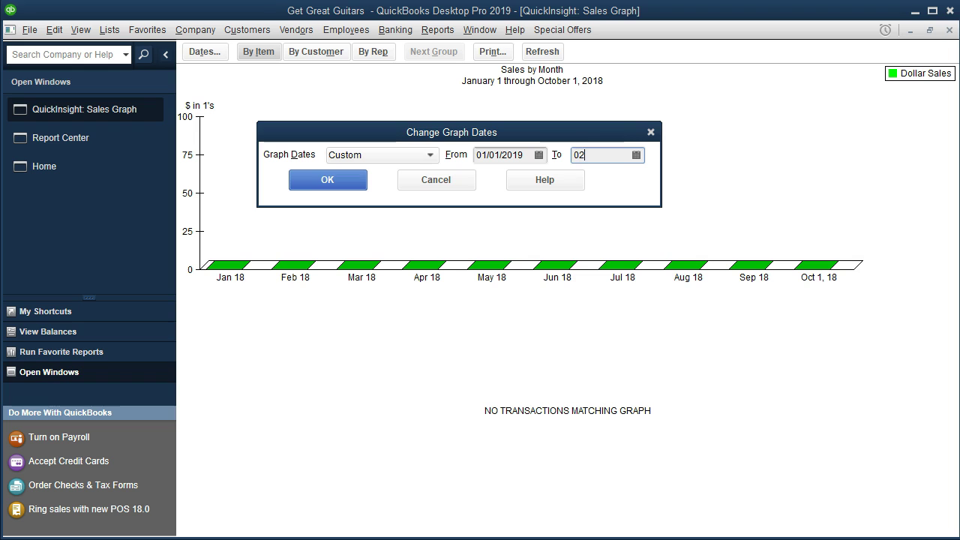
{"action": "type", "text": "2819"}
{"action": "left_click", "coordinate": [322, 181]}
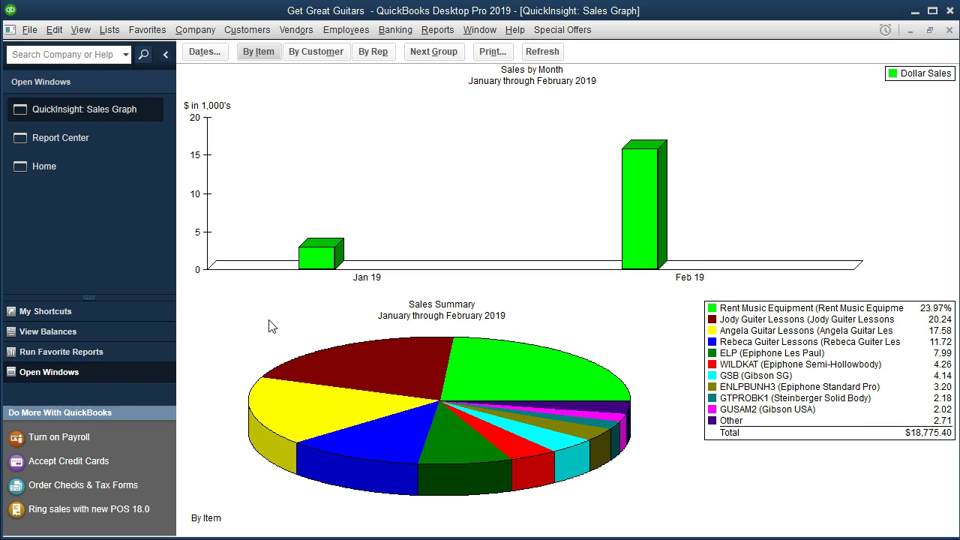
Run the Profit & Loss Standard report from the Company & Financial reports.
{"action": "left_click", "coordinate": [278, 75]}
{"action": "left_click", "coordinate": [436, 30]}
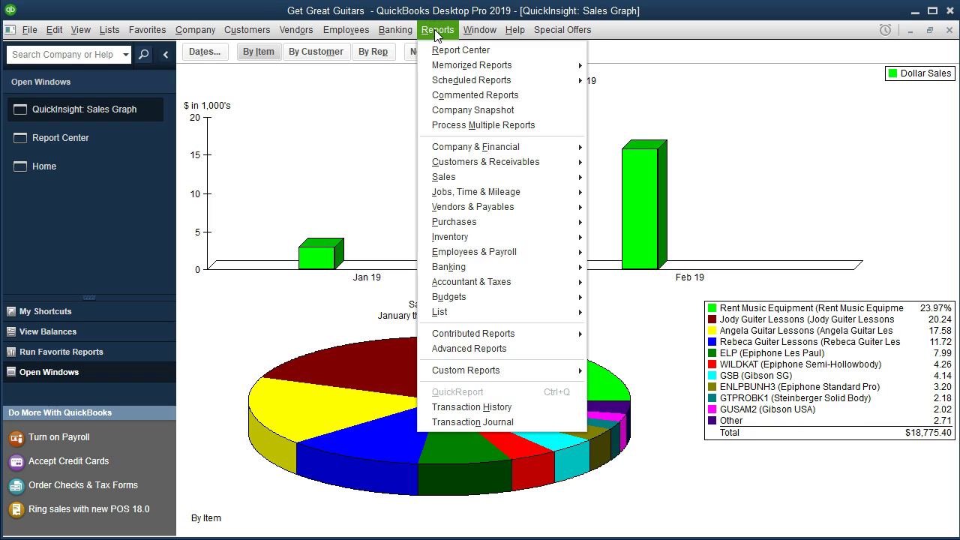
{"action": "mouse_move", "coordinate": [489, 147]}
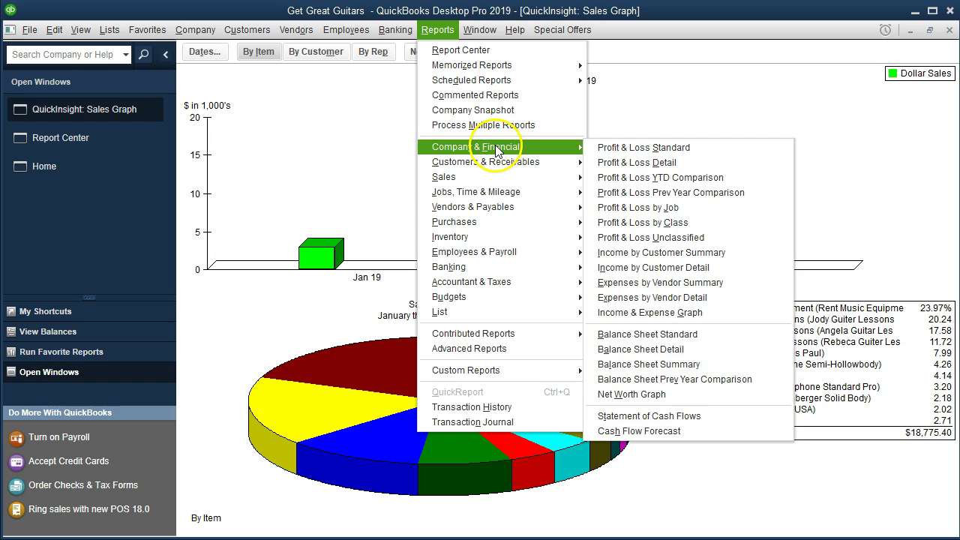
{"action": "left_click", "coordinate": [703, 147]}
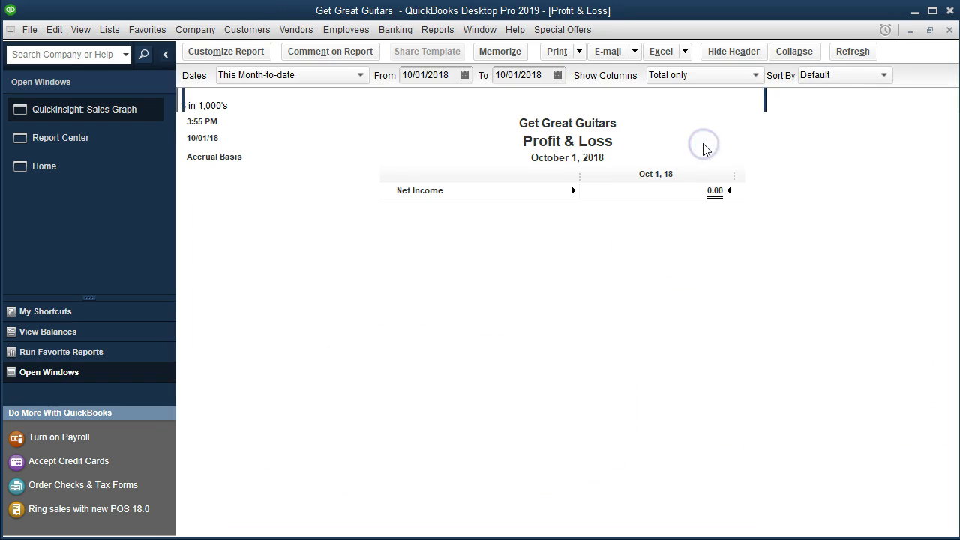
Set the Profit & Loss report's date range from 01/01/2019 to 02/28/2019.
{"action": "key", "text": "Tab"}
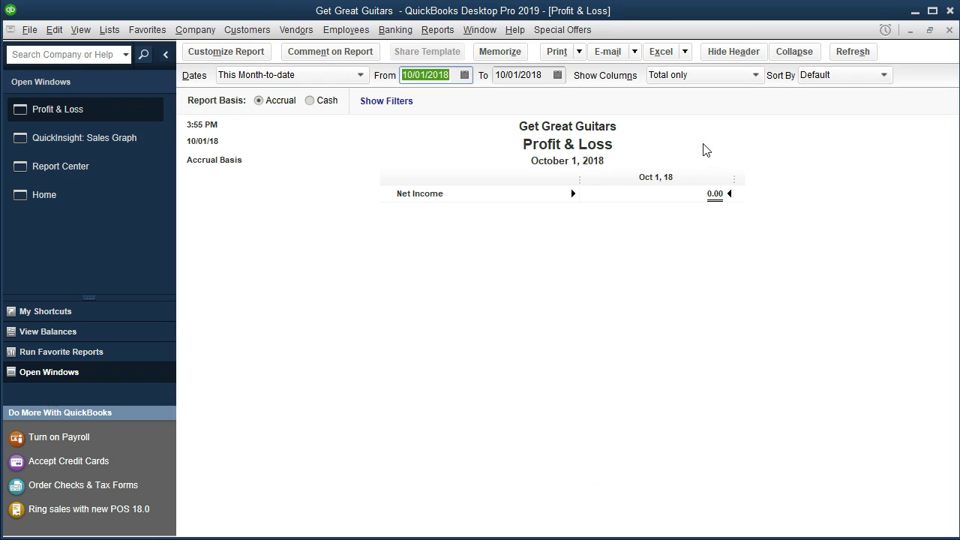
{"action": "type", "text": "010119"}
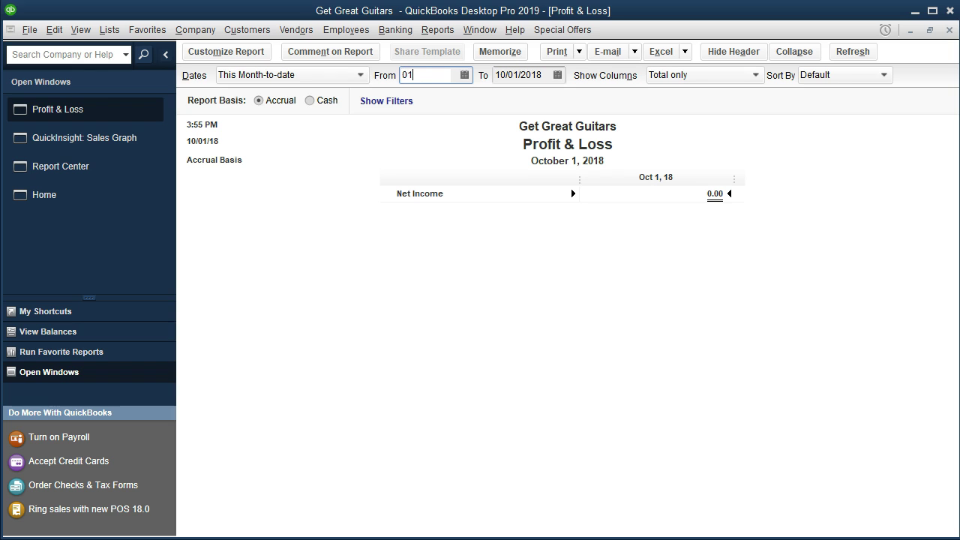
{"action": "key", "text": "Tab"}
{"action": "type", "text": "02"}
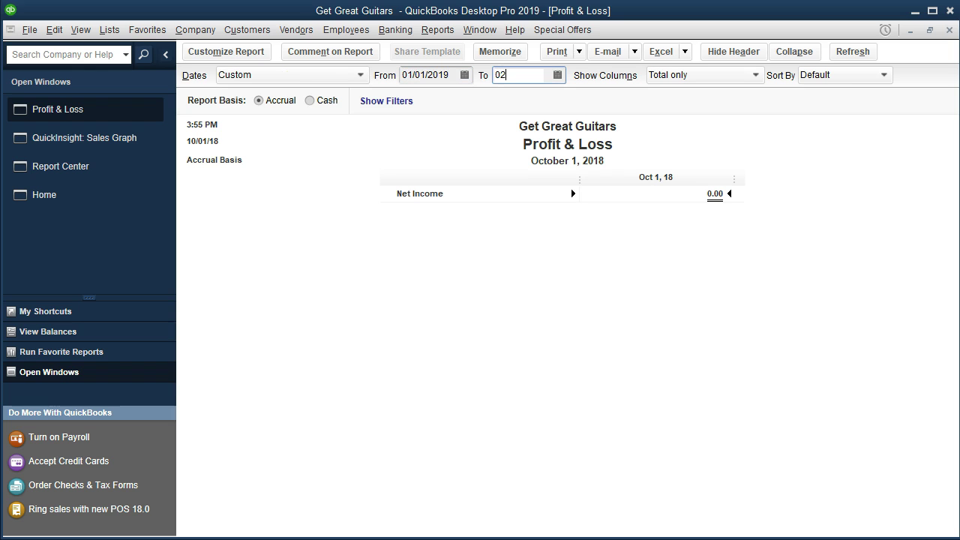
{"action": "type", "text": "/28/2019"}
{"action": "key", "text": "Tab"}
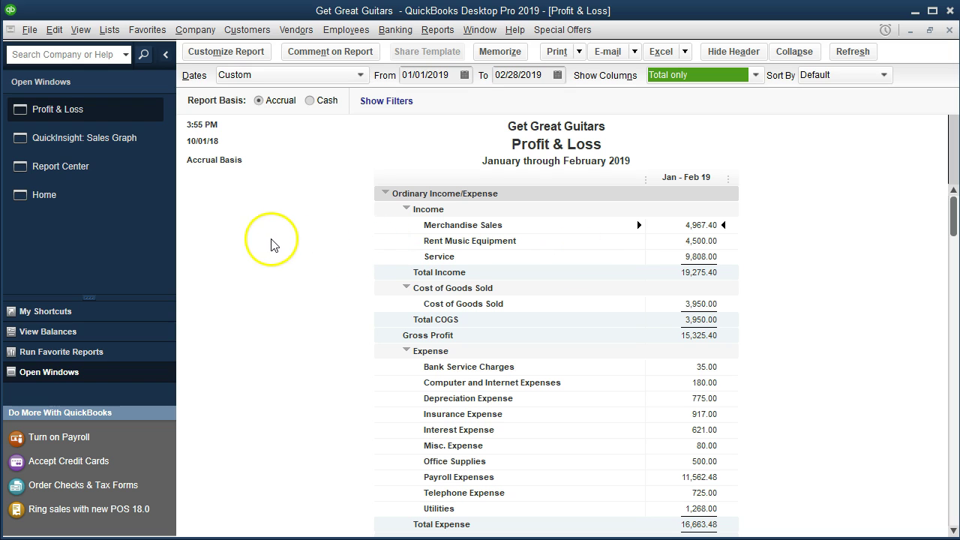
Switch to Calculator and subtract the Profit & Loss total income, 19275.4, from the Sales Graph total, 18775.4.
{"action": "left_click", "coordinate": [126, 147]}
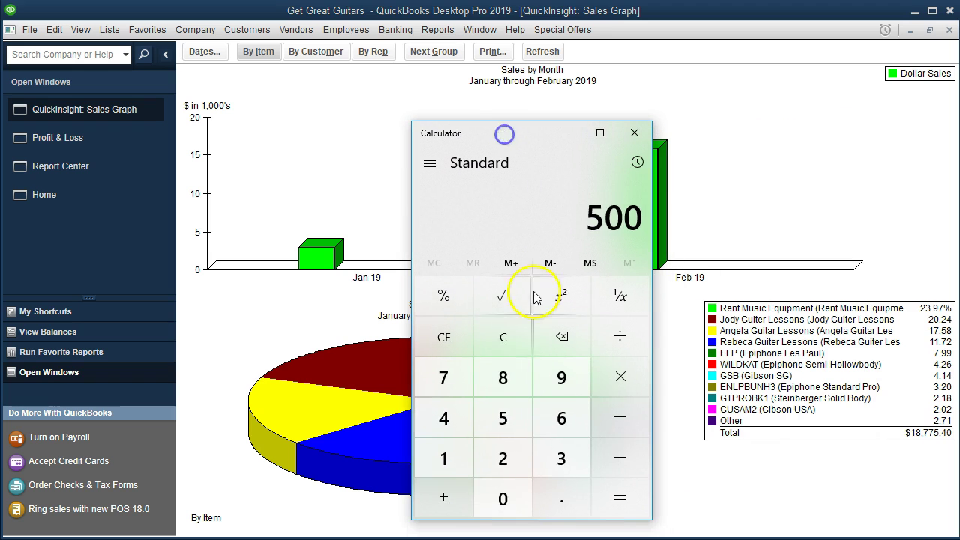
{"action": "left_click", "coordinate": [503, 336]}
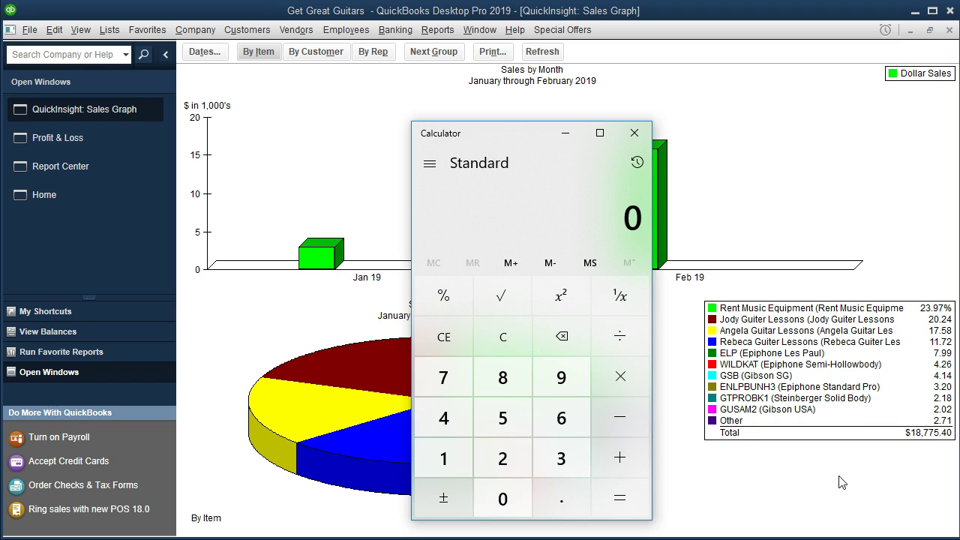
{"action": "type", "text": "18775.4"}
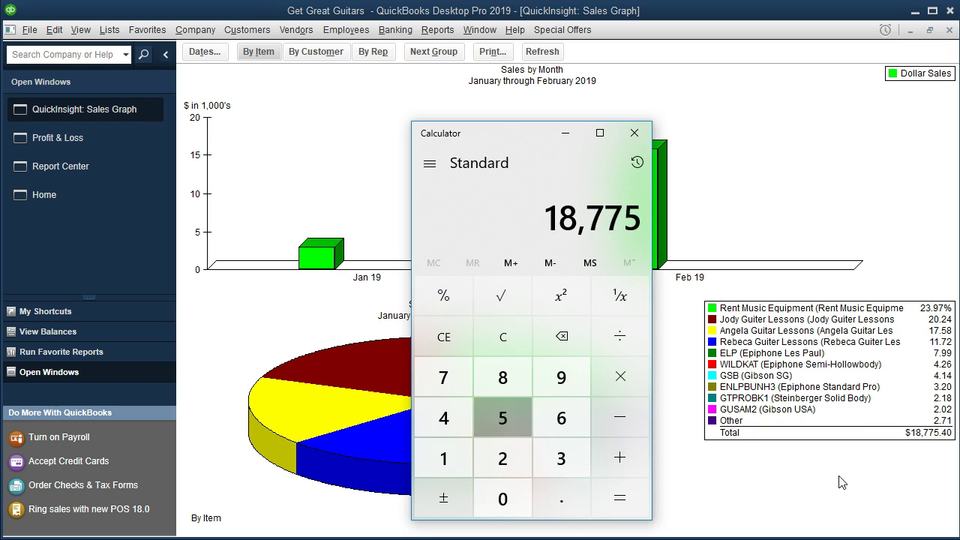
{"action": "key", "text": "minus"}
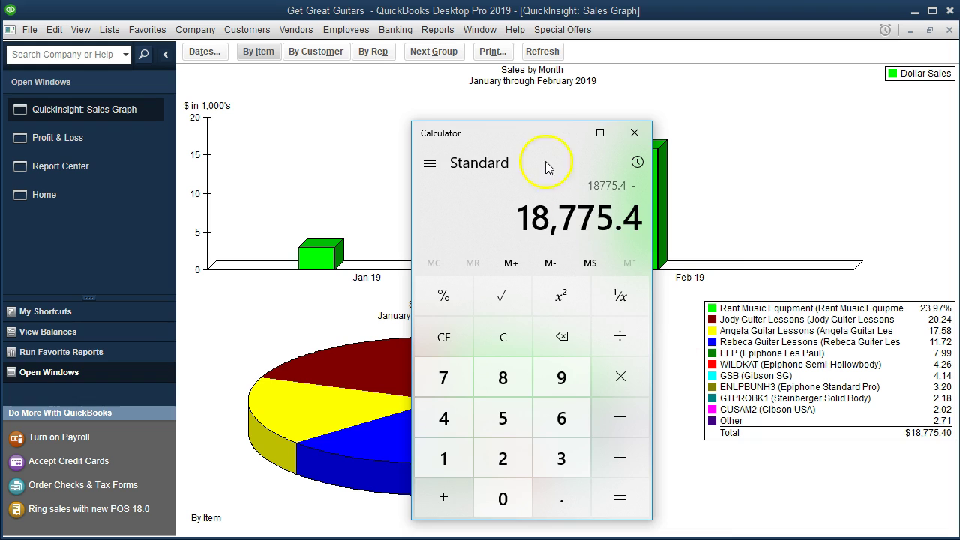
{"action": "left_click_drag", "start_coordinate": [526, 136], "coordinate": [606, 138]}
{"action": "left_click", "coordinate": [775, 120]}
{"action": "left_click", "coordinate": [84, 136]}
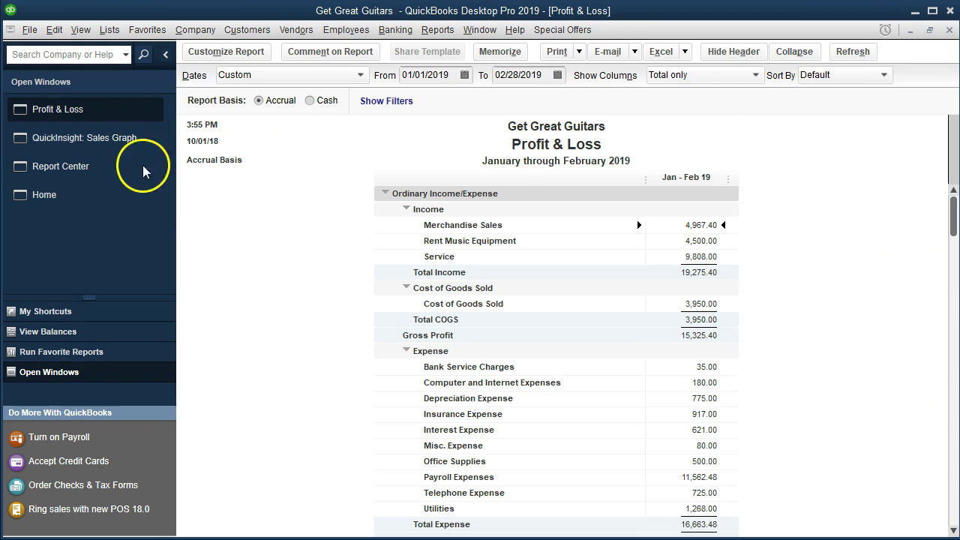
{"action": "left_click_drag", "start_coordinate": [959, 80], "coordinate": [270, 113]}
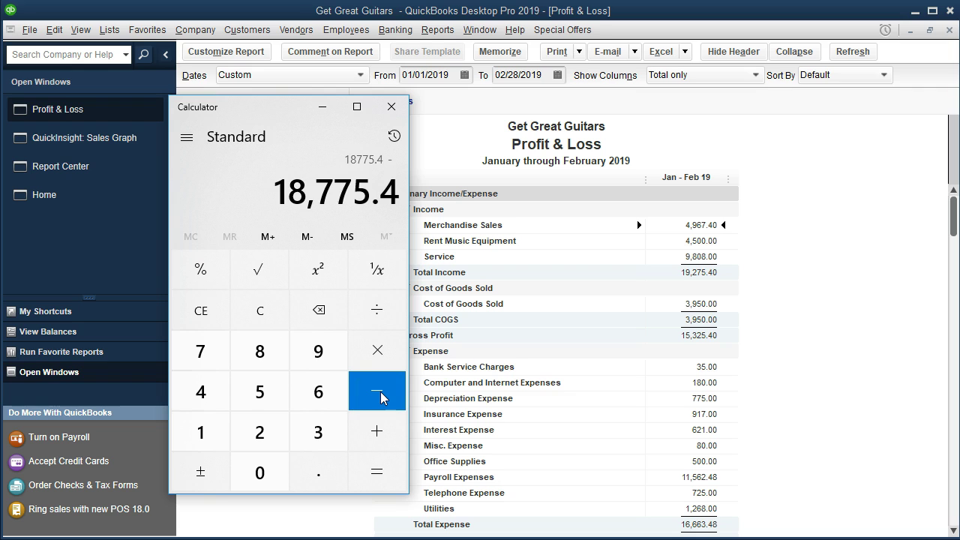
{"action": "type", "text": "19275.4"}
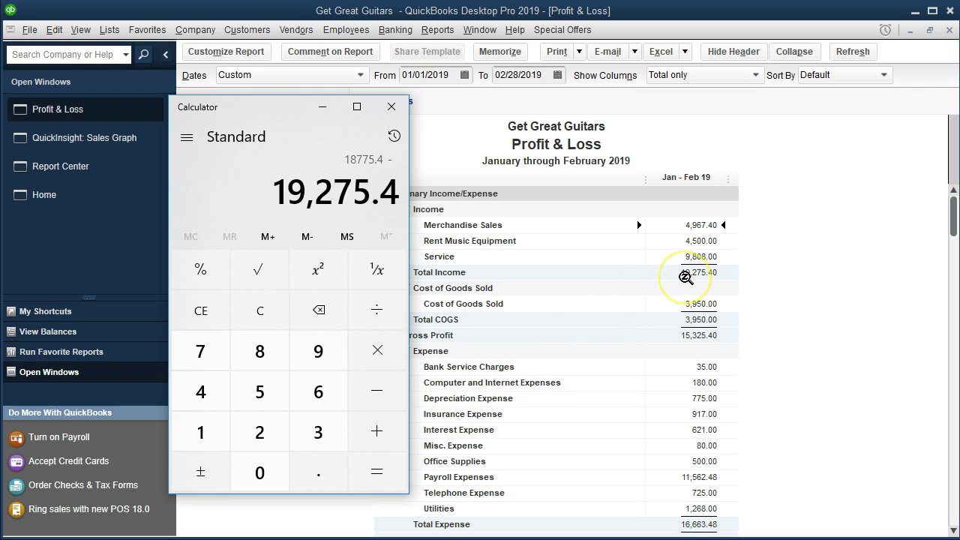
{"action": "key", "text": "Return"}
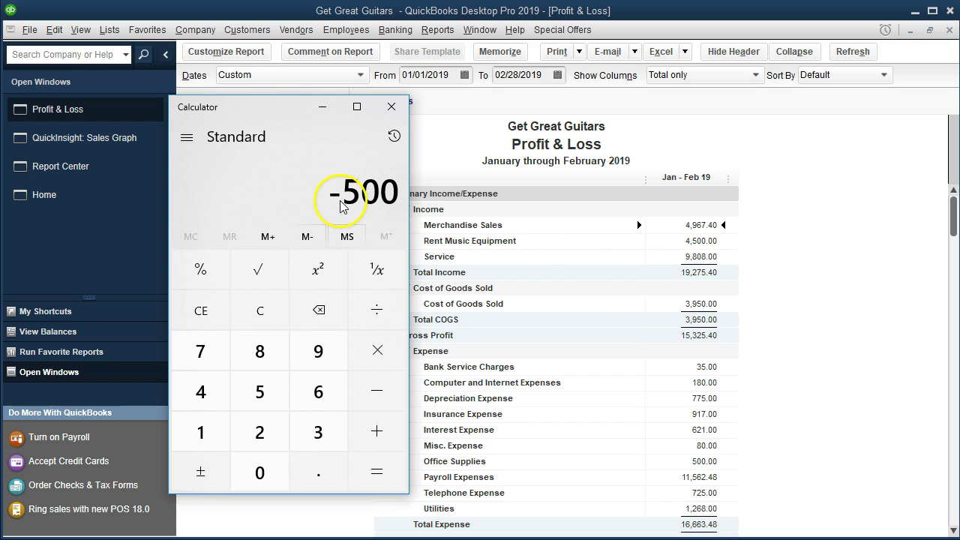
{"action": "left_click_drag", "start_coordinate": [285, 108], "coordinate": [691, 77]}
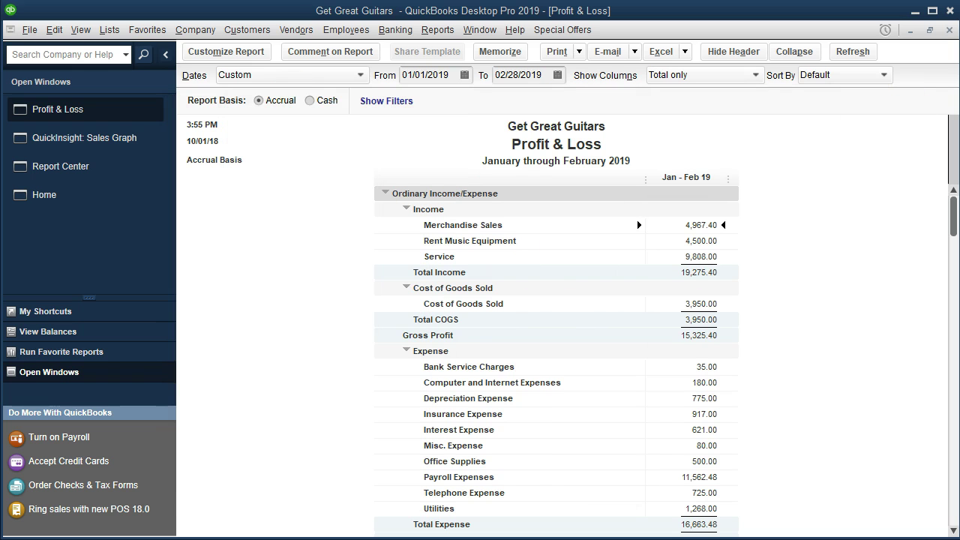
Examine the transaction detail behind the Merchandise Sales amount with a wider Memo column, and return to the Sales Graph.
{"action": "double_click", "coordinate": [676, 227]}
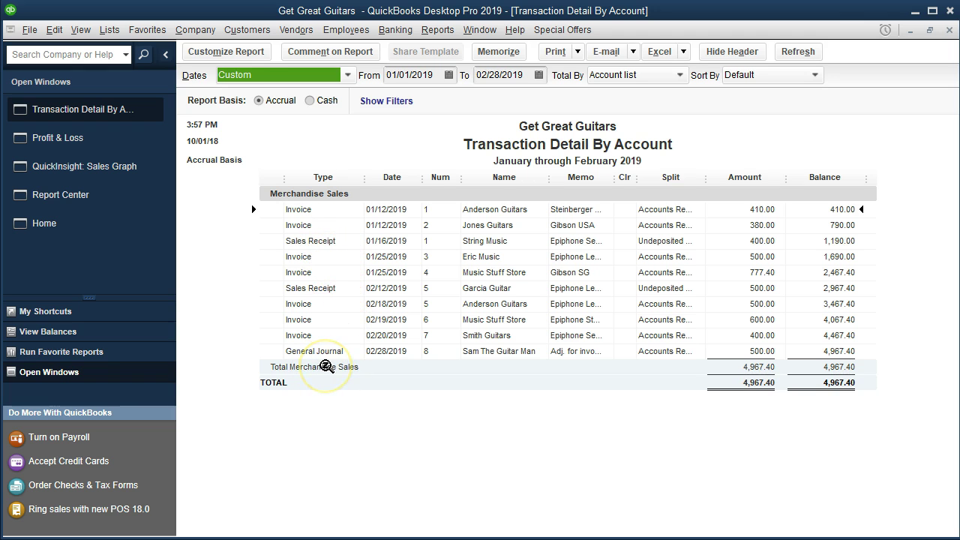
{"action": "left_click_drag", "start_coordinate": [614, 182], "coordinate": [634, 182]}
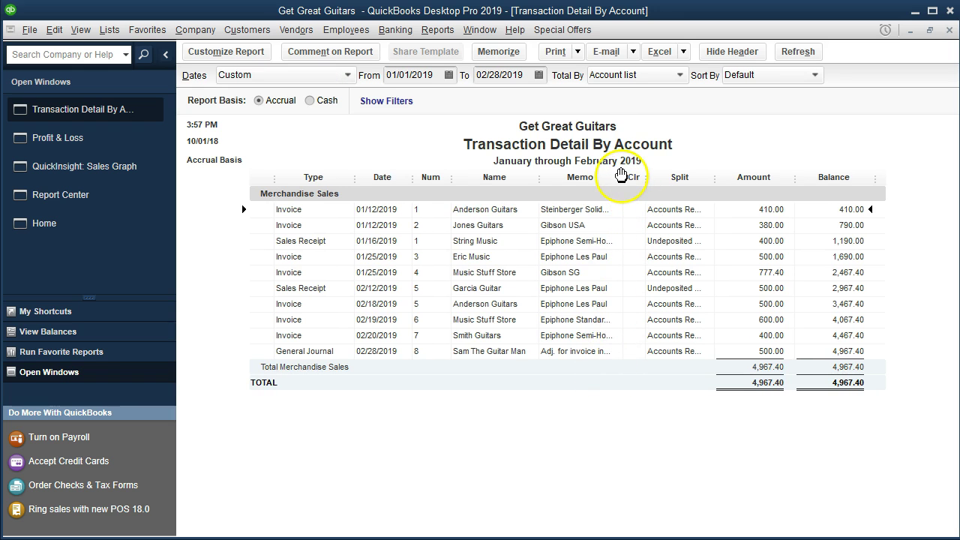
{"action": "left_click_drag", "start_coordinate": [624, 182], "coordinate": [644, 191]}
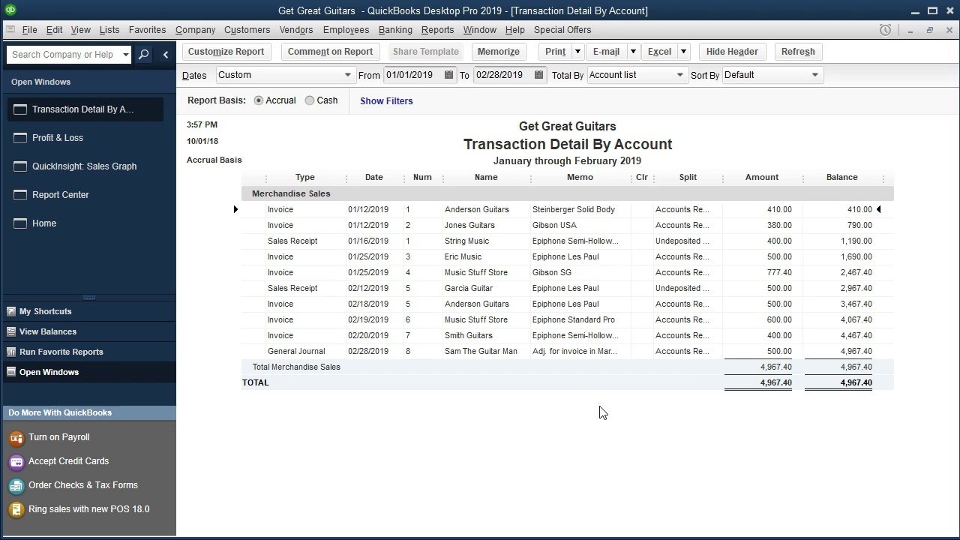
{"action": "left_click", "coordinate": [949, 30]}
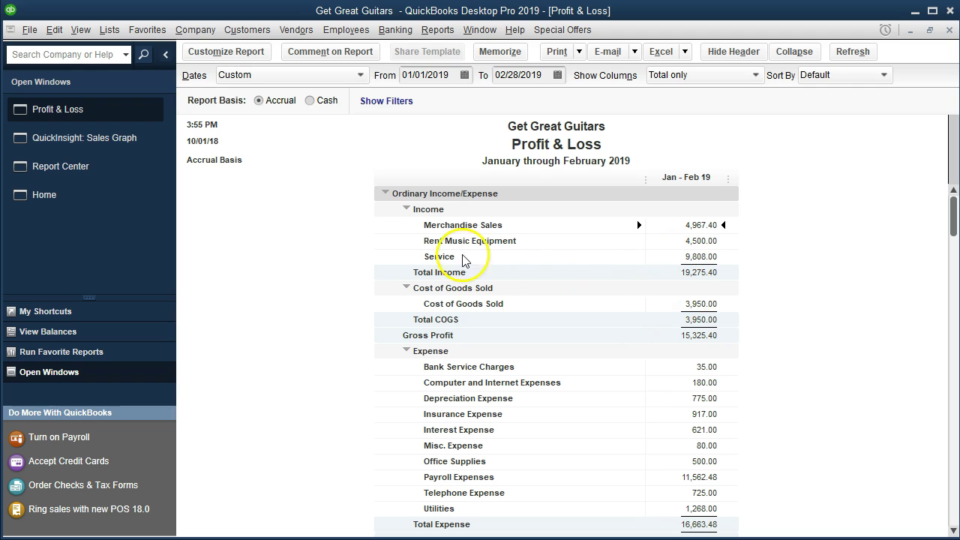
{"action": "left_click", "coordinate": [109, 149]}
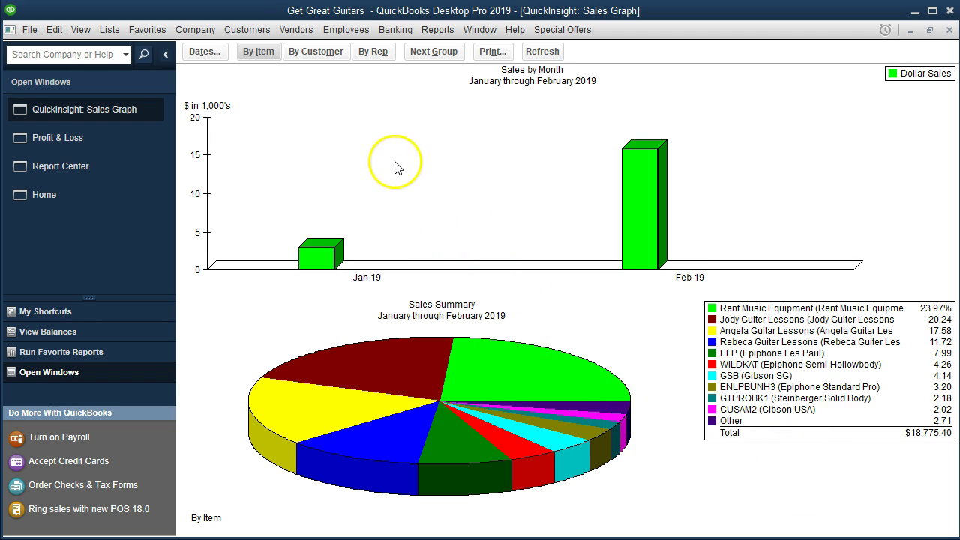
Compare the Sales Graph's item and customer breakdowns, leaving the sales summary grouped by customer.
{"action": "left_click", "coordinate": [320, 54]}
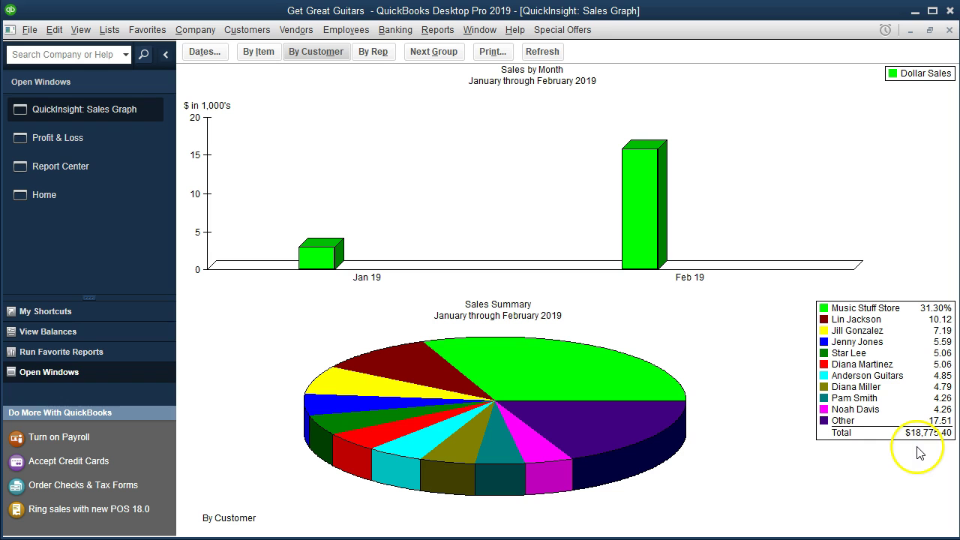
{"action": "left_click", "coordinate": [261, 54]}
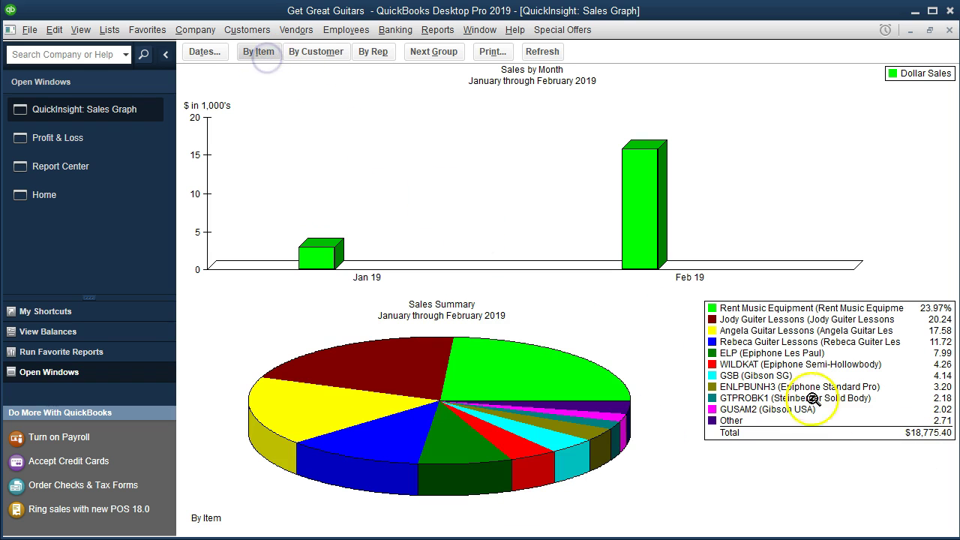
{"action": "left_click", "coordinate": [318, 54]}
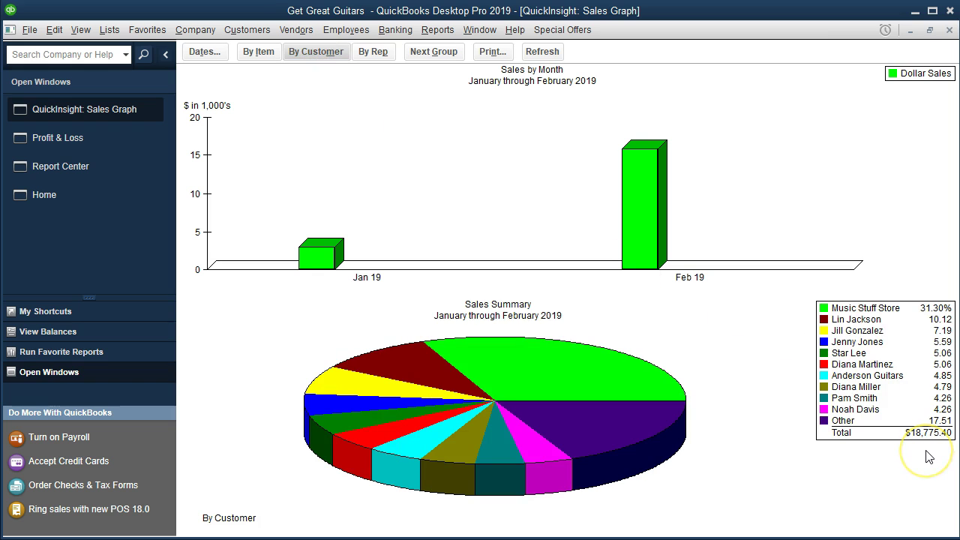
{"action": "left_click", "coordinate": [903, 444]}
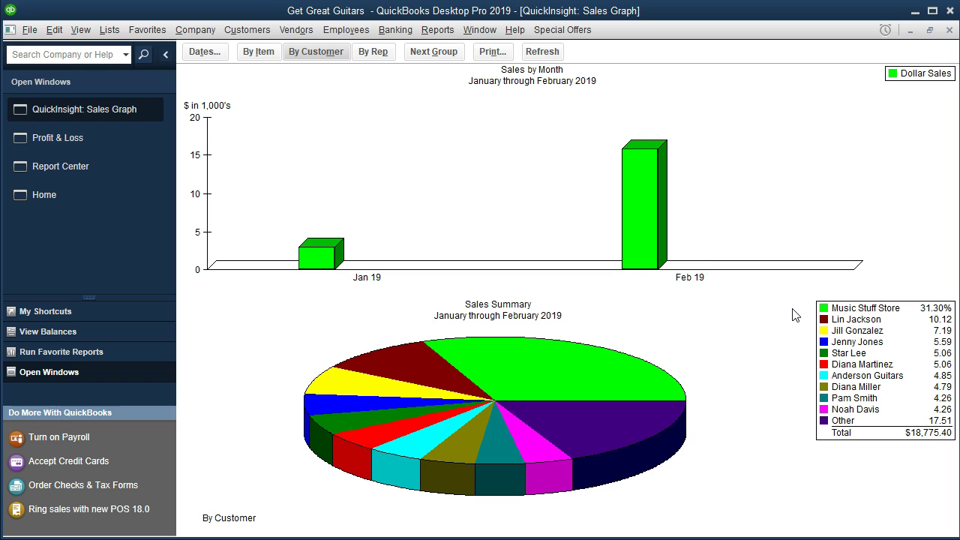
{"action": "left_click", "coordinate": [805, 437]}
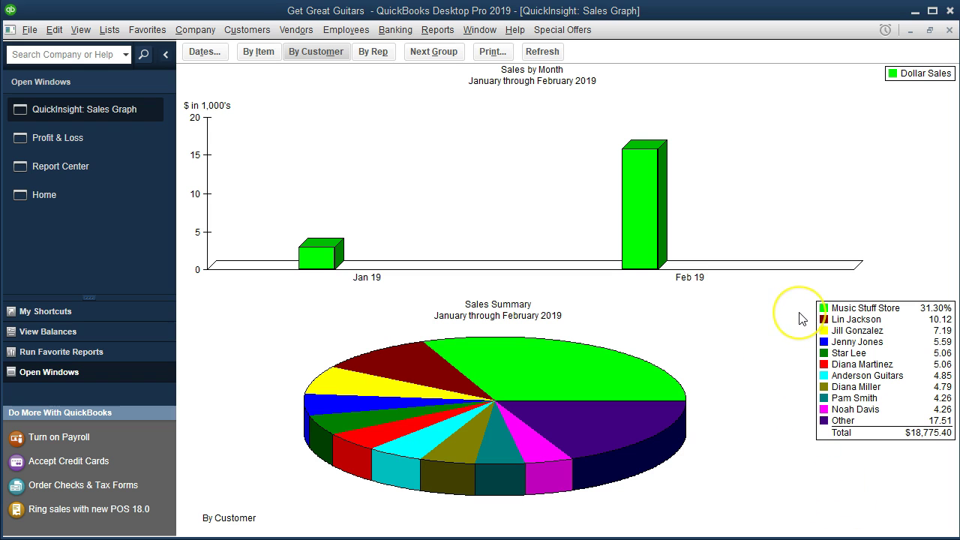
{"action": "left_click", "coordinate": [804, 336]}
Switch to the blank PowerPoint presentation and resize its window so part of the Sales Graph shows beside it.
{"action": "right_click", "coordinate": [571, 539]}
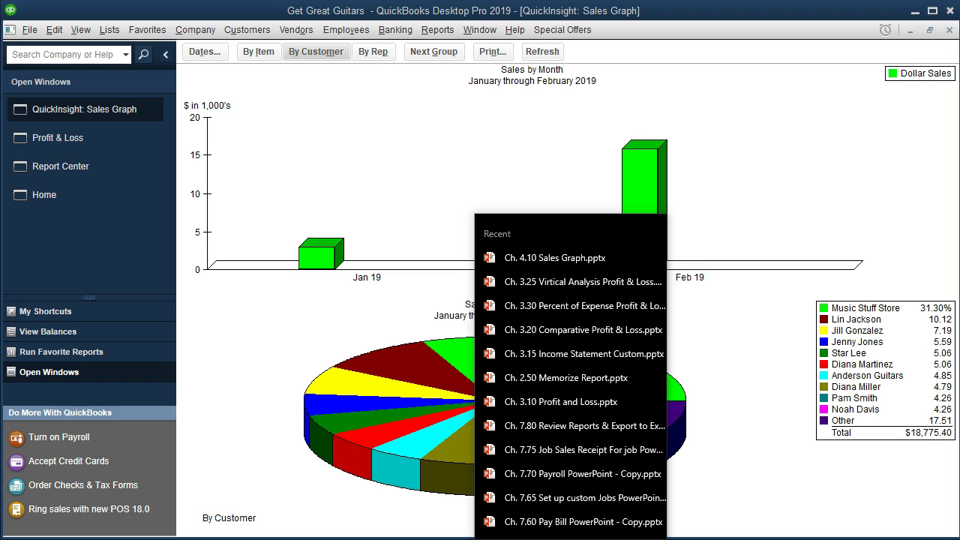
{"action": "key", "text": "Escape"}
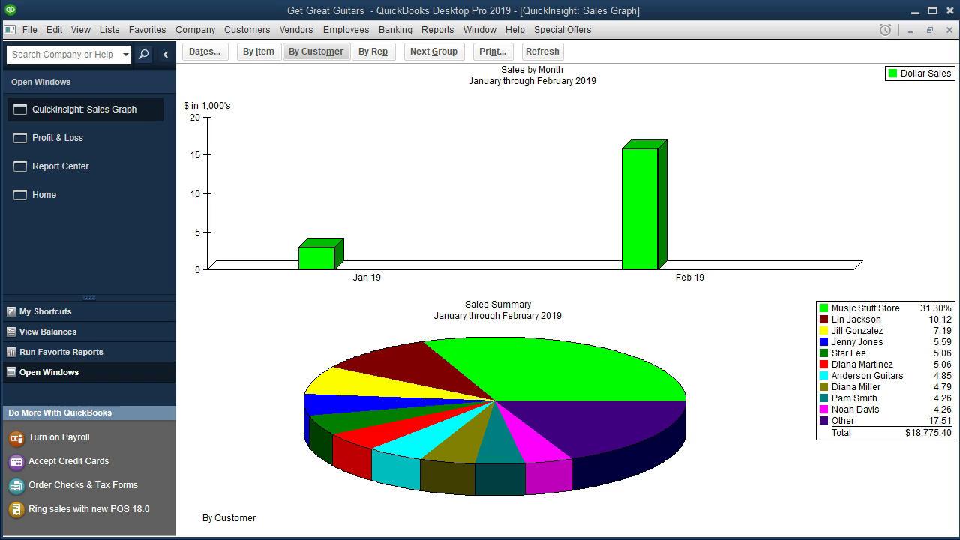
{"action": "left_click_drag", "start_coordinate": [959, 71], "coordinate": [357, 20]}
{"action": "left_click_drag", "start_coordinate": [677, 6], "coordinate": [934, 129]}
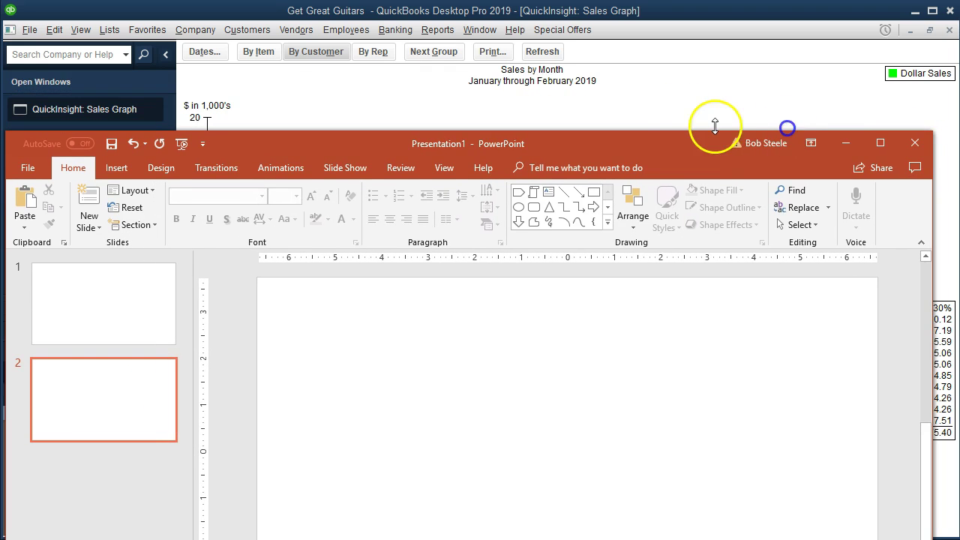
{"action": "left_click_drag", "start_coordinate": [664, 146], "coordinate": [657, 18]}
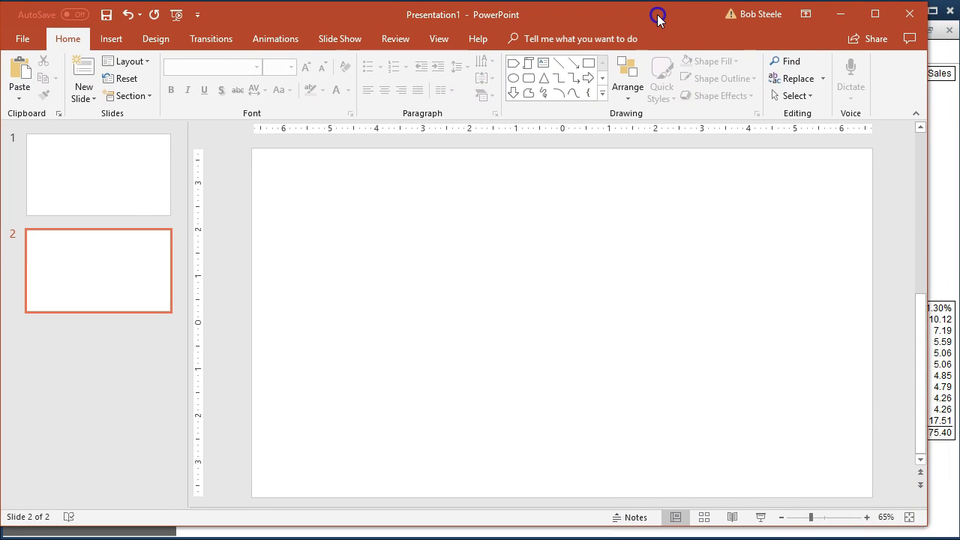
{"action": "left_click_drag", "start_coordinate": [928, 526], "coordinate": [946, 529]}
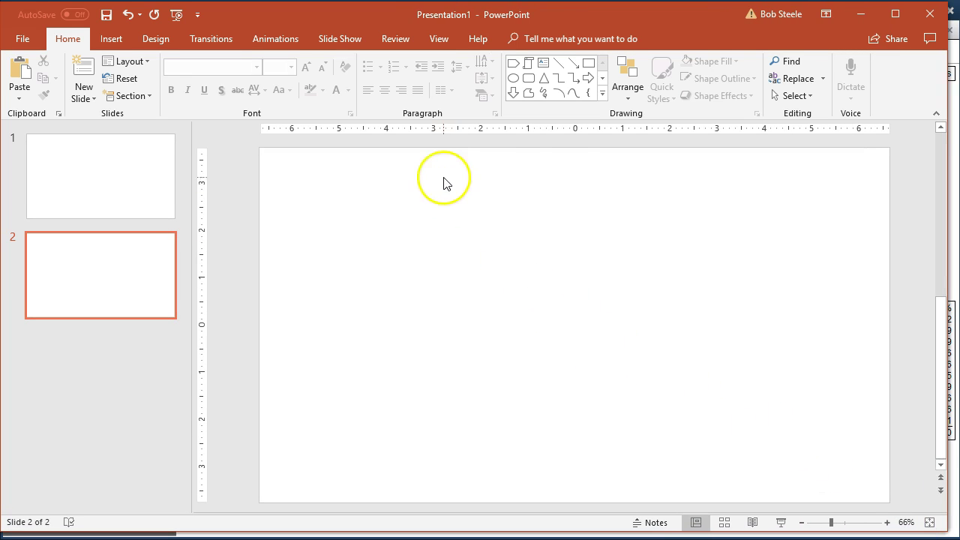
{"action": "left_click_drag", "start_coordinate": [947, 207], "coordinate": [646, 237]}
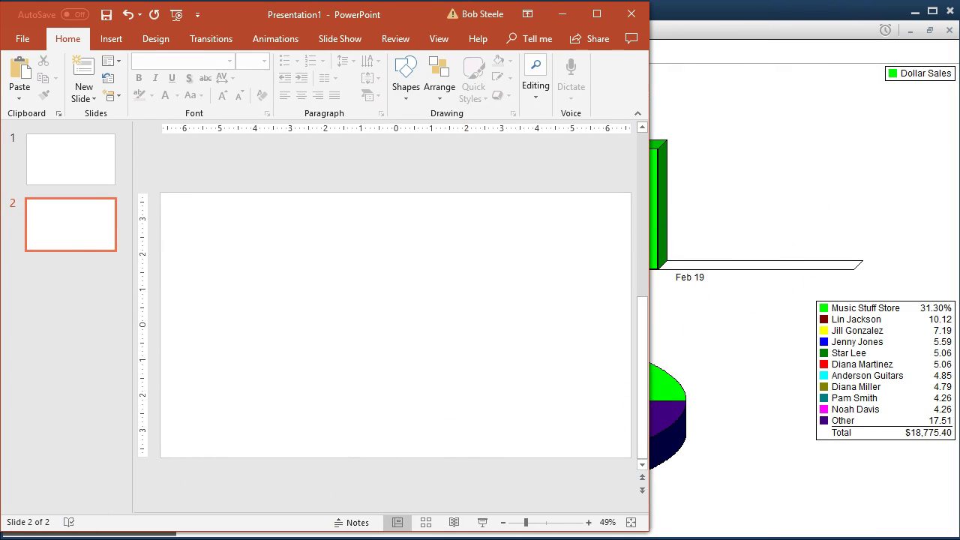
Insert a screen clipping of the Sales Summary pie chart on slide 2 and move it to the slide's lower left.
{"action": "left_click", "coordinate": [118, 37]}
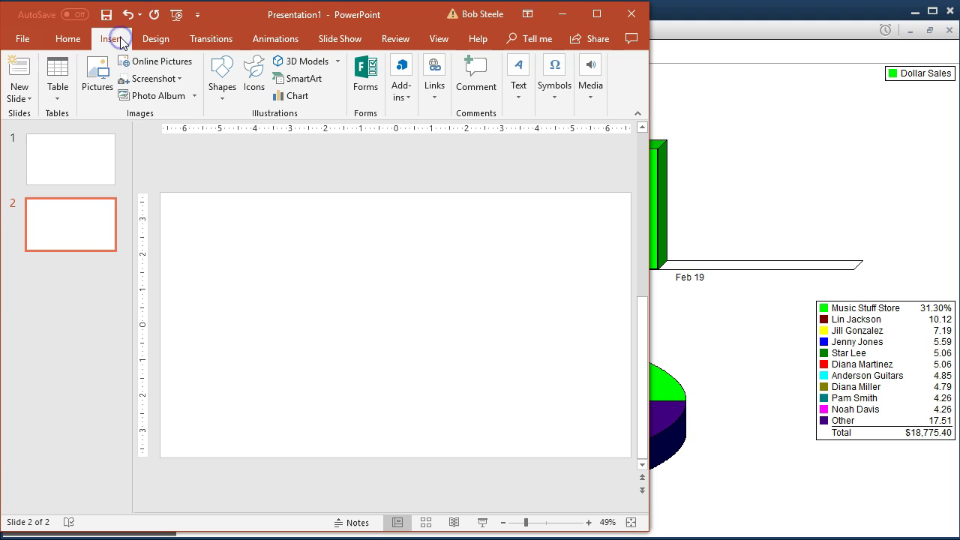
{"action": "left_click", "coordinate": [181, 77]}
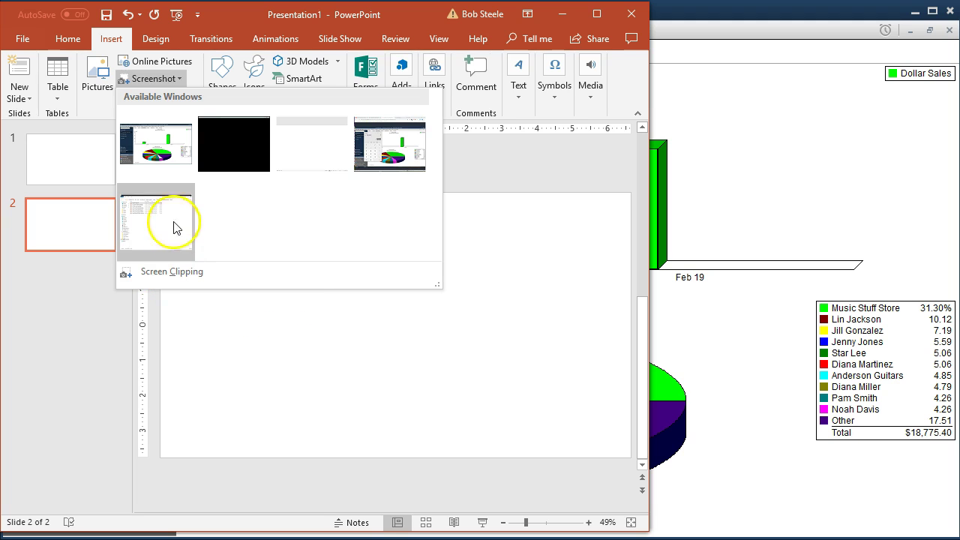
{"action": "left_click", "coordinate": [189, 275]}
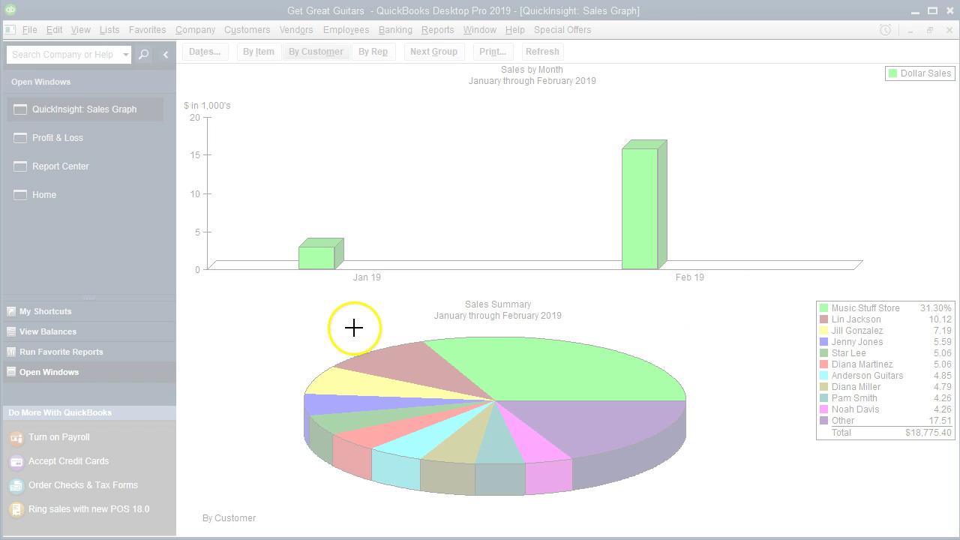
{"action": "left_click_drag", "start_coordinate": [261, 291], "coordinate": [721, 505]}
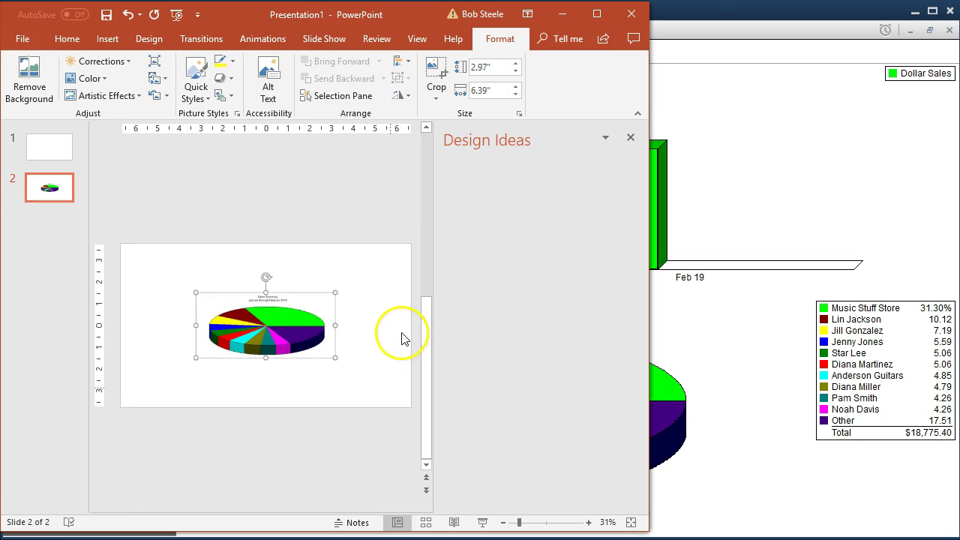
{"action": "left_click", "coordinate": [631, 137]}
{"action": "left_click_drag", "start_coordinate": [364, 331], "coordinate": [301, 356]}
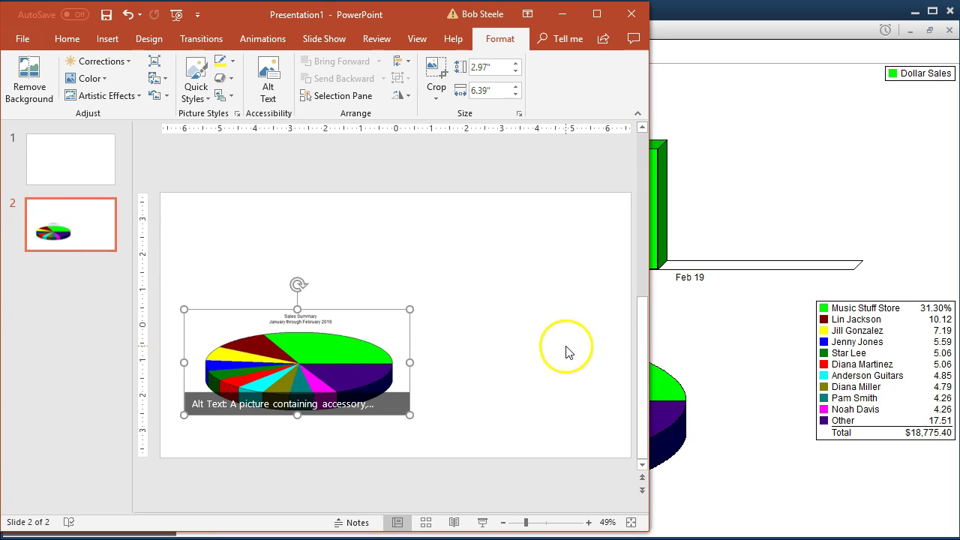
Insert a screen clipping of the Sales Graph's customer legend on slide 2 and stop the Design Ideas suggestions.
{"action": "left_click", "coordinate": [107, 39]}
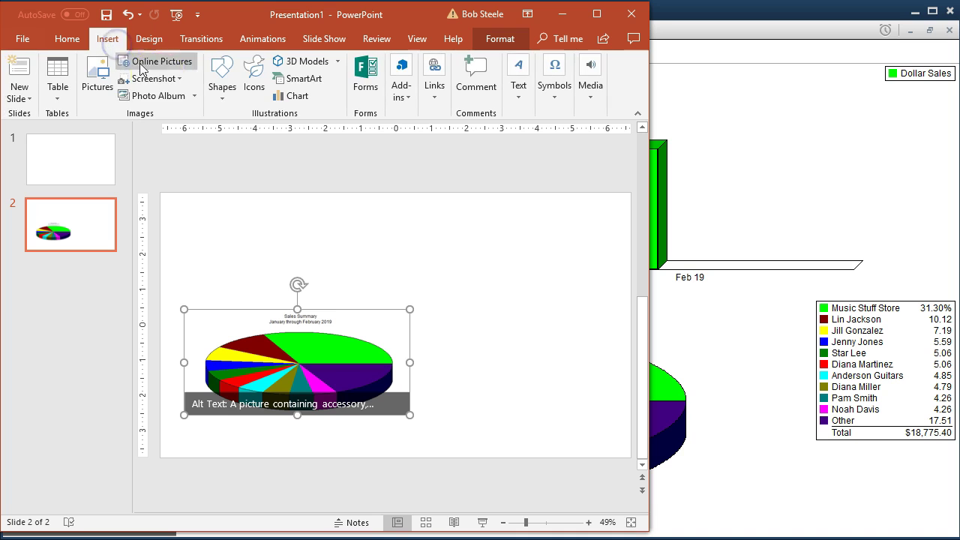
{"action": "left_click", "coordinate": [180, 79]}
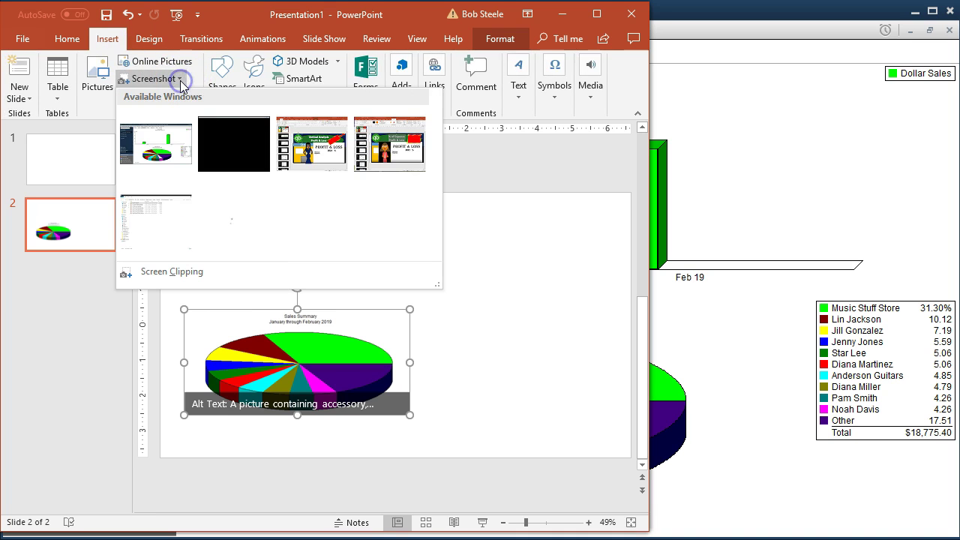
{"action": "left_click", "coordinate": [180, 273]}
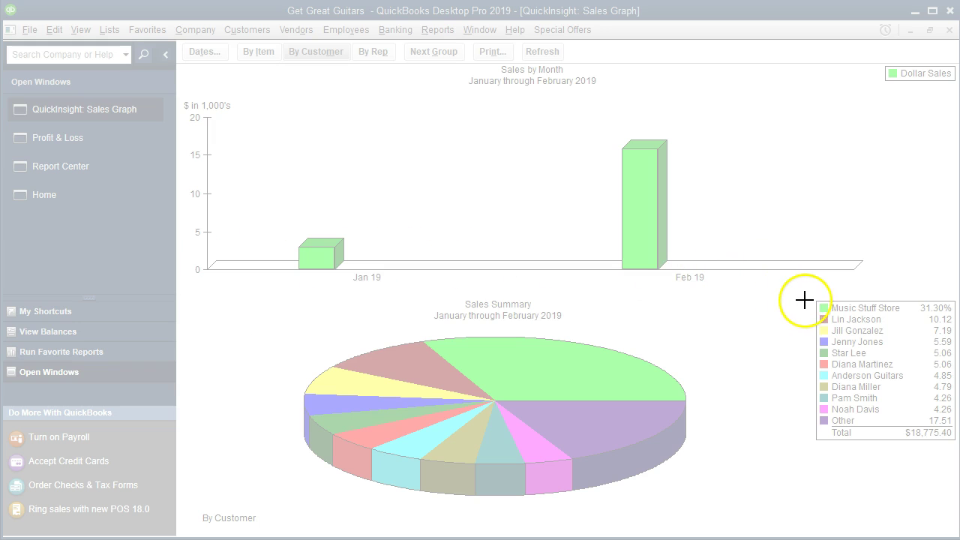
{"action": "left_click_drag", "start_coordinate": [813, 299], "coordinate": [955, 443]}
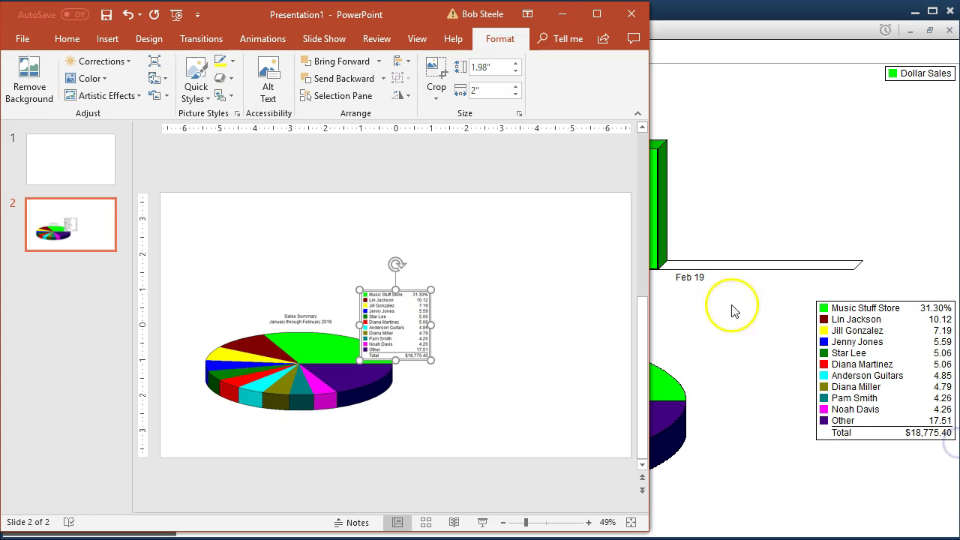
{"action": "left_click", "coordinate": [596, 23]}
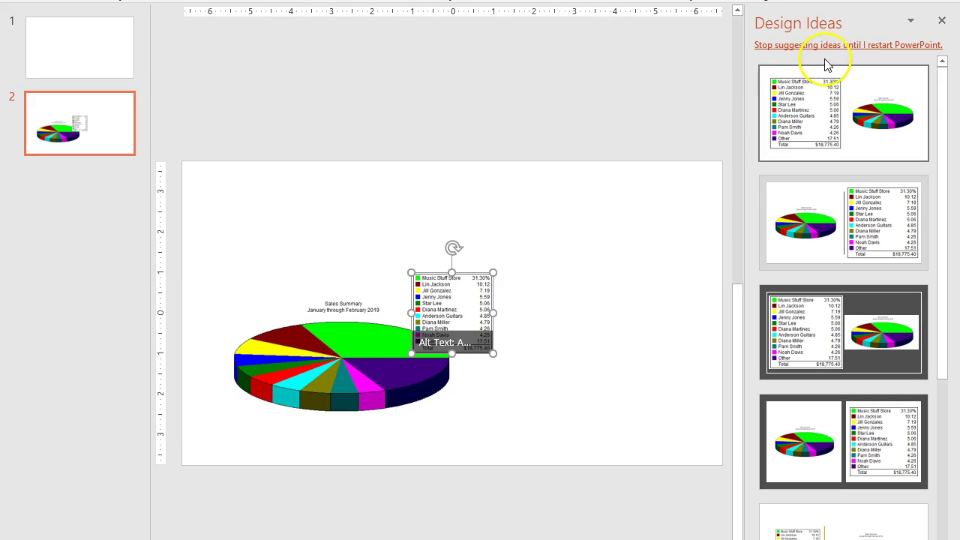
{"action": "left_click", "coordinate": [821, 48]}
Move the legend to the slide's upper right and enlarge the pie chart picture to about 7.79" by 3.62".
{"action": "left_click_drag", "start_coordinate": [454, 371], "coordinate": [433, 360]}
{"action": "left_click_drag", "start_coordinate": [617, 313], "coordinate": [750, 243]}
{"action": "left_click", "coordinate": [502, 342]}
{"action": "left_click_drag", "start_coordinate": [579, 279], "coordinate": [633, 246]}
{"action": "left_click_drag", "start_coordinate": [710, 256], "coordinate": [795, 243]}
{"action": "left_click_drag", "start_coordinate": [514, 349], "coordinate": [575, 315]}
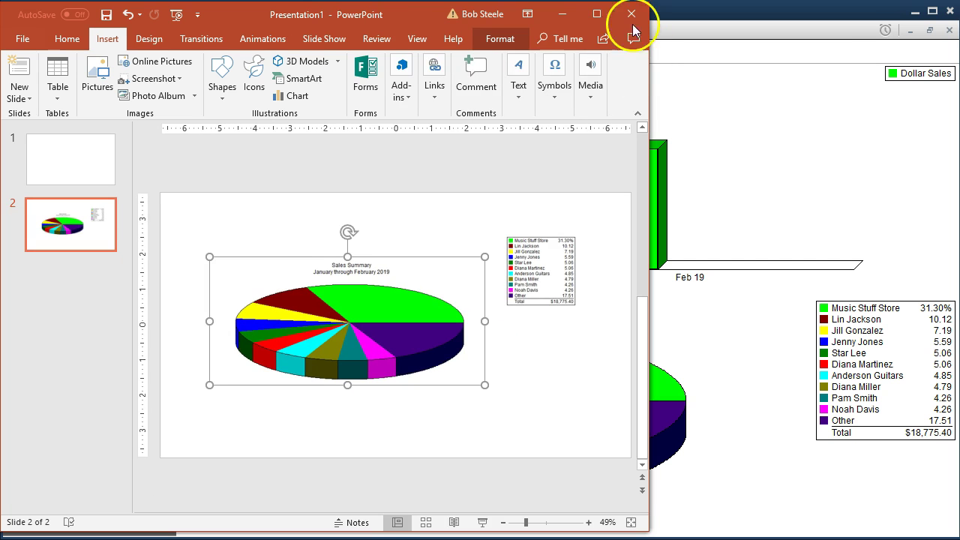
Widen the presentation window and crop the pie chart's title and side margins, leaving about 7.02" by 3.04".
{"action": "left_click_drag", "start_coordinate": [652, 97], "coordinate": [953, 120]}
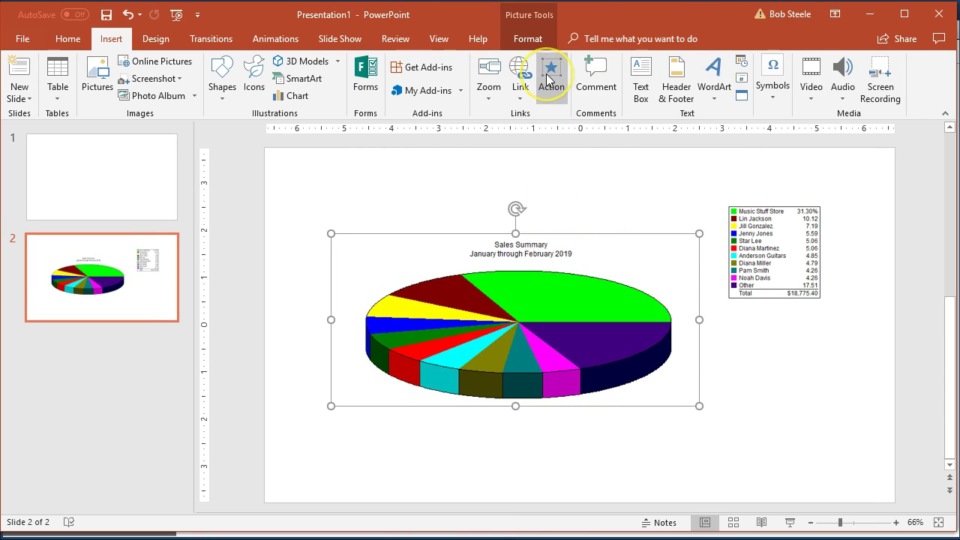
{"action": "left_click", "coordinate": [528, 42]}
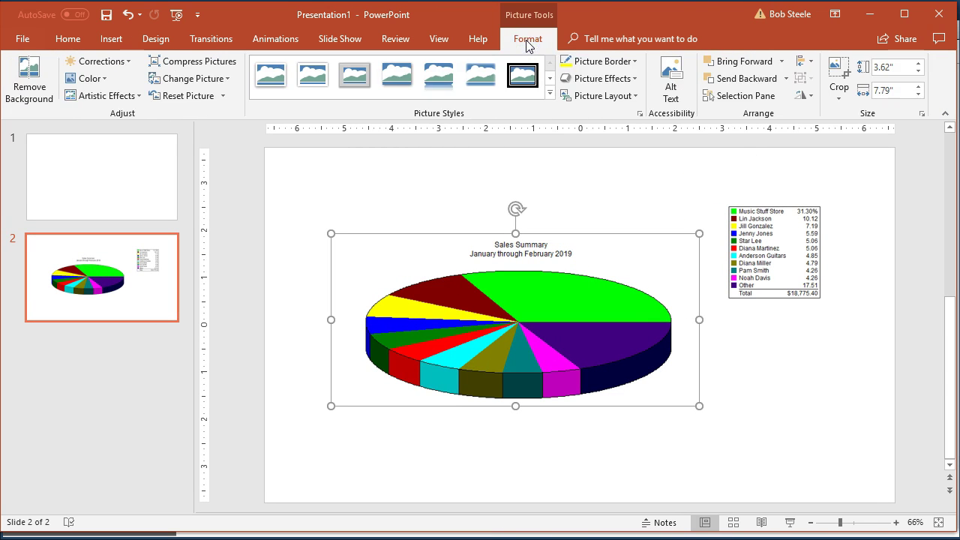
{"action": "left_click", "coordinate": [839, 73]}
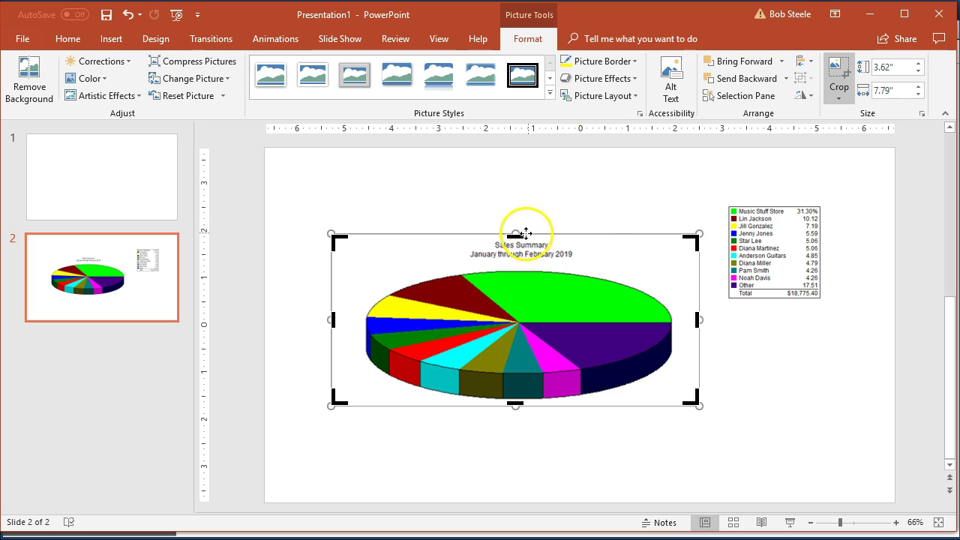
{"action": "left_click_drag", "start_coordinate": [515, 237], "coordinate": [520, 262]}
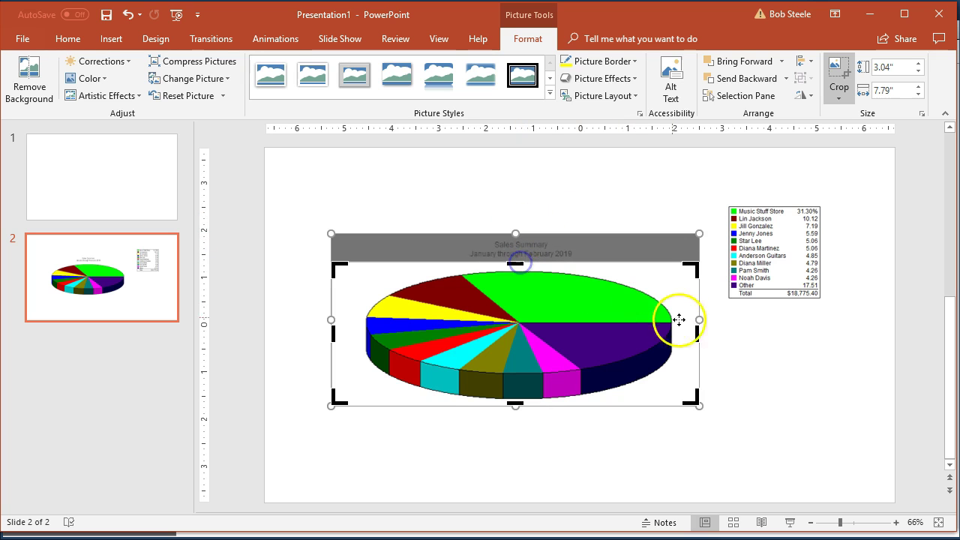
{"action": "left_click_drag", "start_coordinate": [698, 326], "coordinate": [683, 334]}
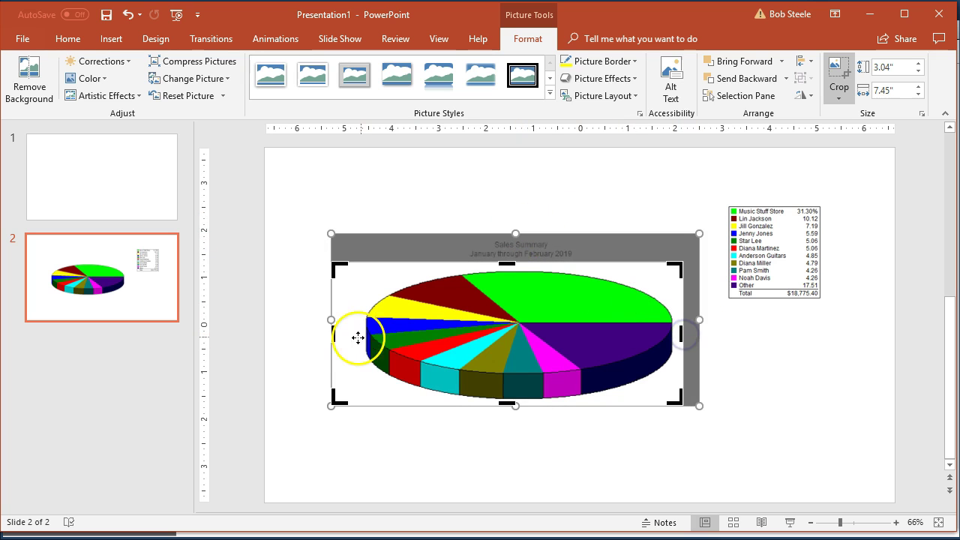
{"action": "mouse_move", "coordinate": [333, 334]}
{"action": "left_mouse_down"}
{"action": "mouse_move", "coordinate": [360, 338]}
{"action": "mouse_move", "coordinate": [352, 333]}
{"action": "left_mouse_up"}
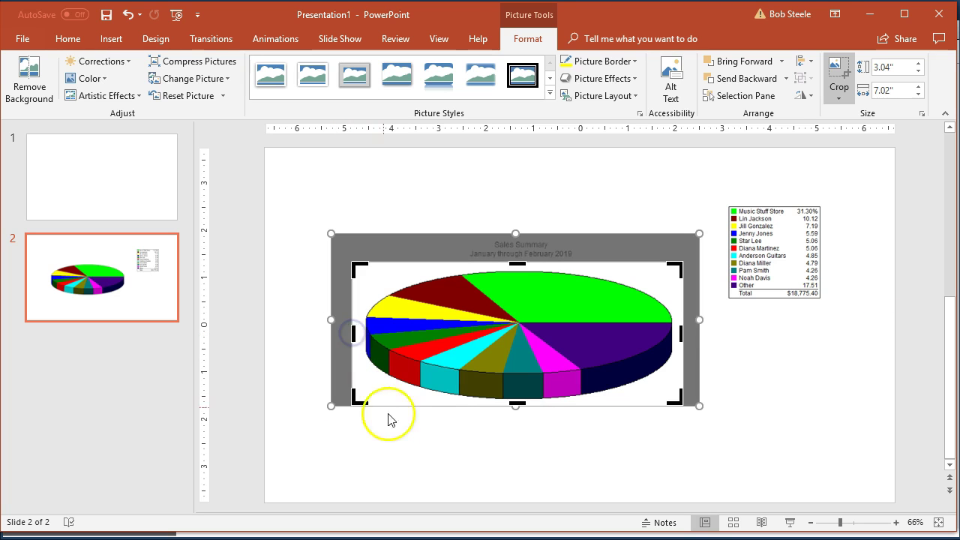
{"action": "left_click", "coordinate": [397, 436]}
Enlarge the cropped pie chart picture to about 8.61" by 3.73".
{"action": "left_click", "coordinate": [467, 344]}
{"action": "left_click_drag", "start_coordinate": [350, 407], "coordinate": [326, 438]}
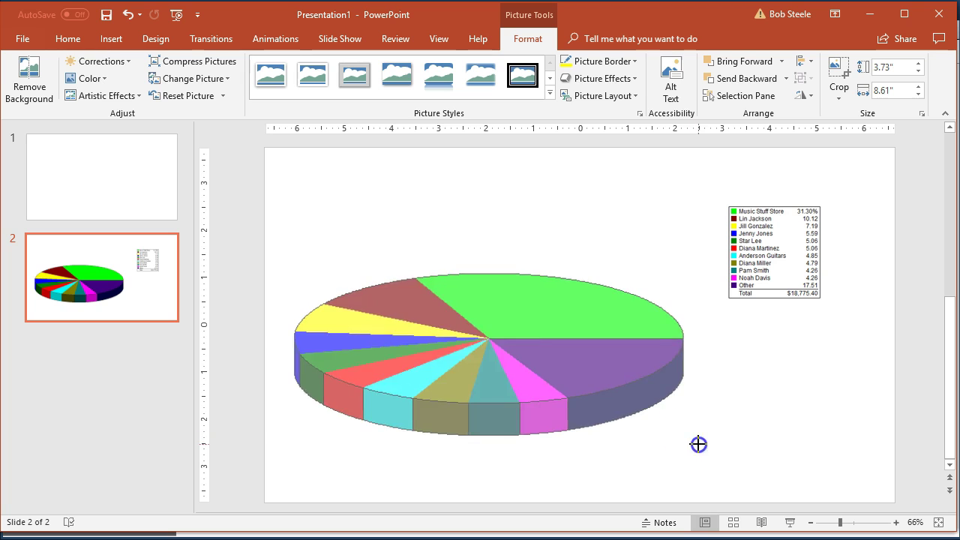